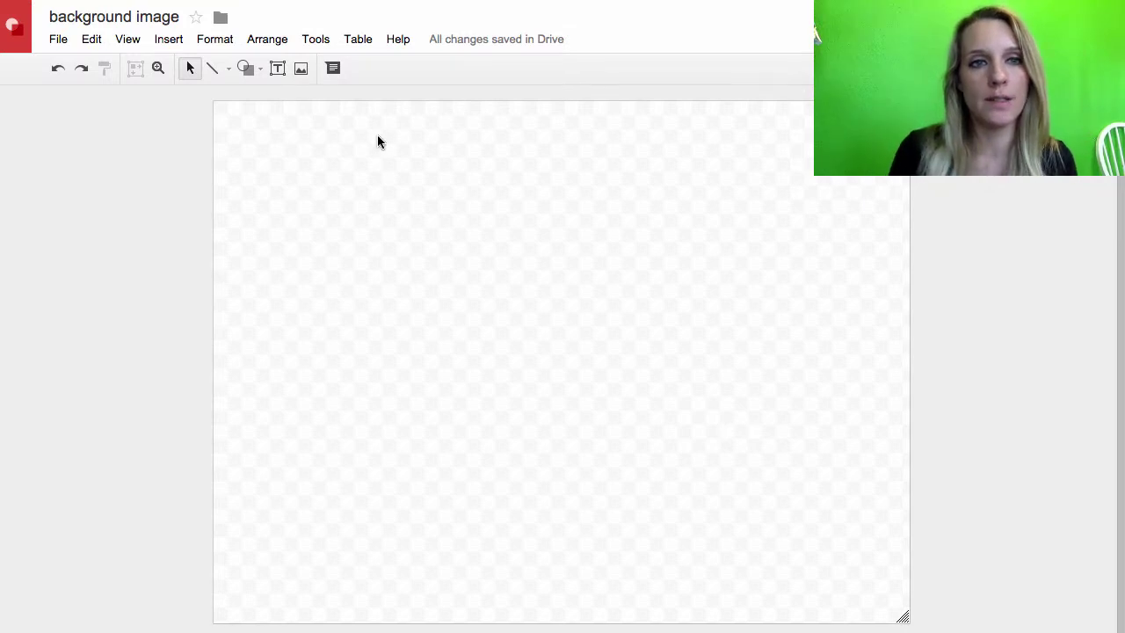
Draw a trapezoid across the canvas bottom and steepen its inward-slanting sides.
{"action": "left_click", "coordinate": [253, 71]}
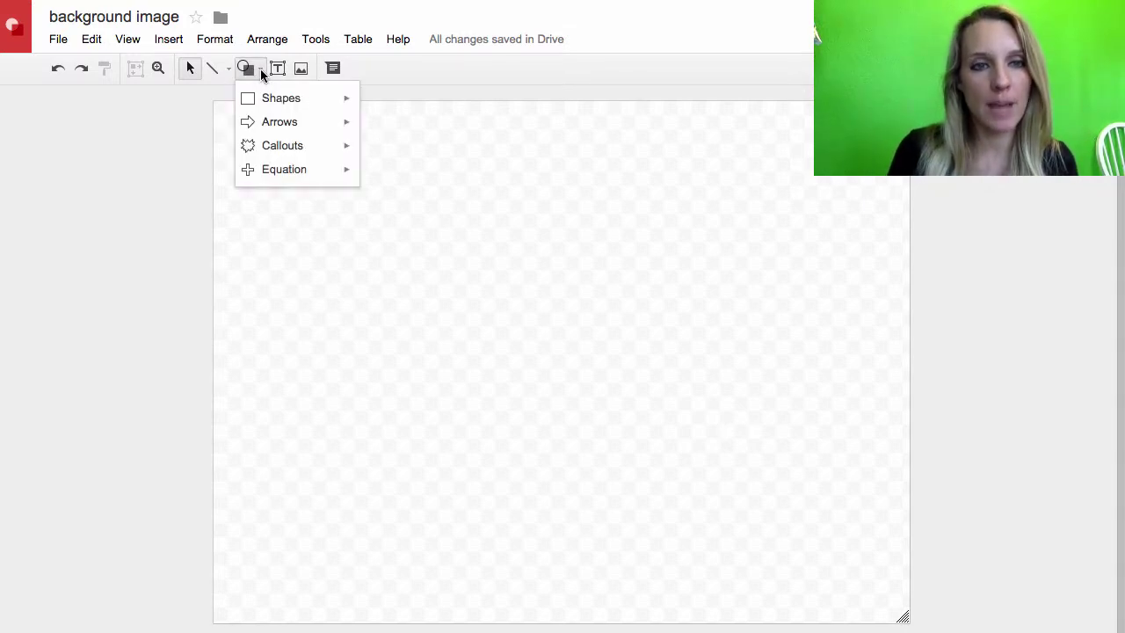
{"action": "mouse_move", "coordinate": [264, 94]}
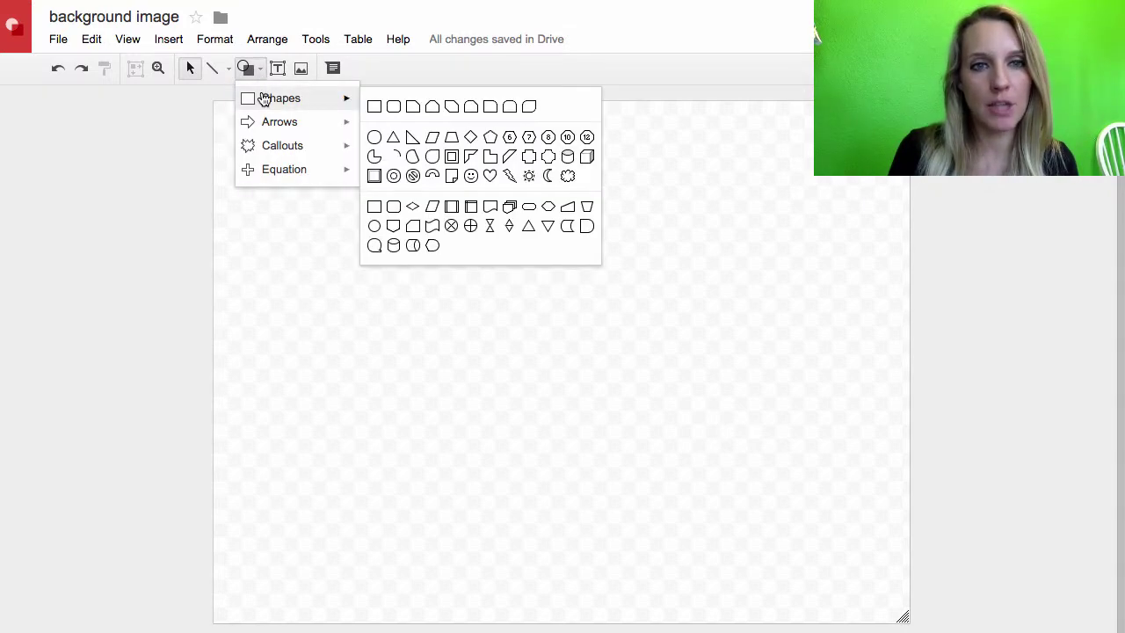
{"action": "left_click", "coordinate": [452, 138]}
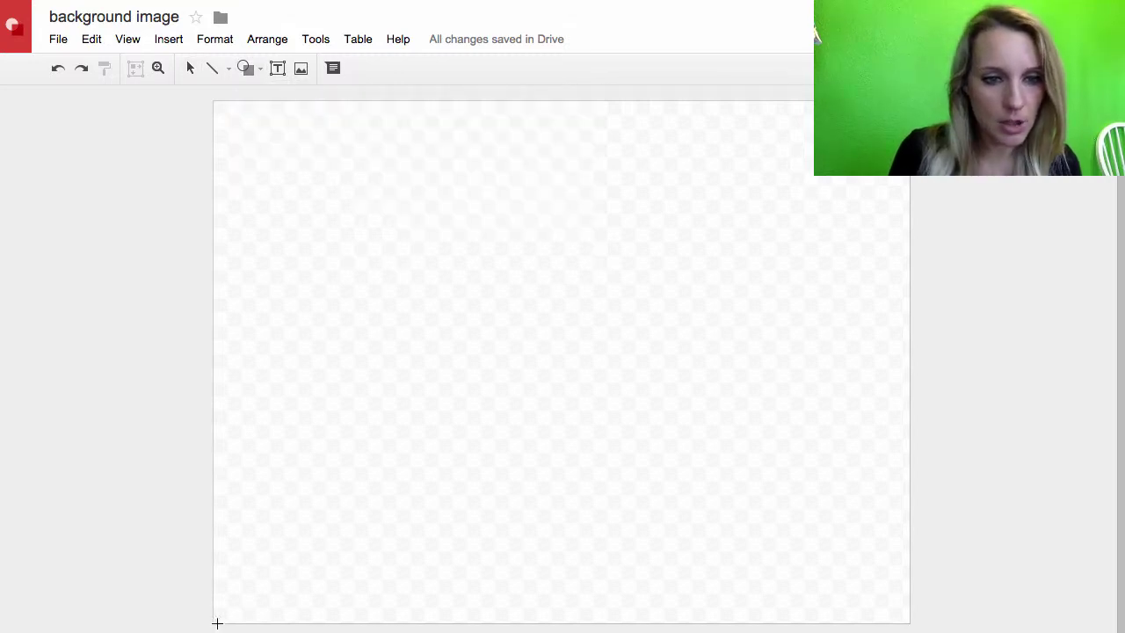
{"action": "left_click_drag", "start_coordinate": [212, 622], "coordinate": [909, 520]}
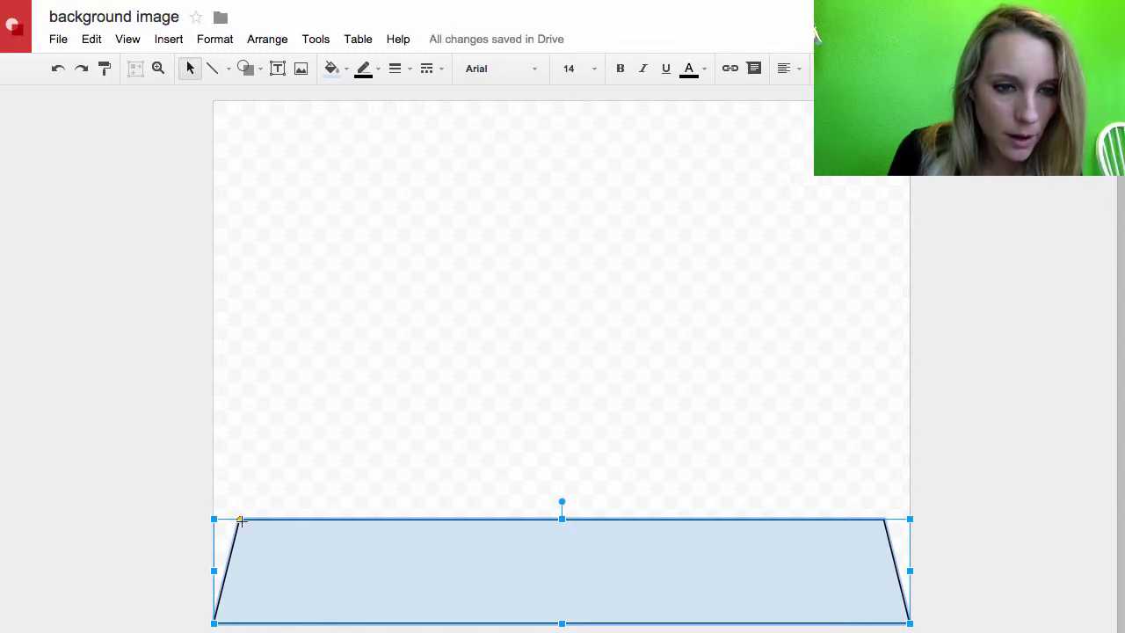
{"action": "left_click_drag", "start_coordinate": [241, 521], "coordinate": [287, 522]}
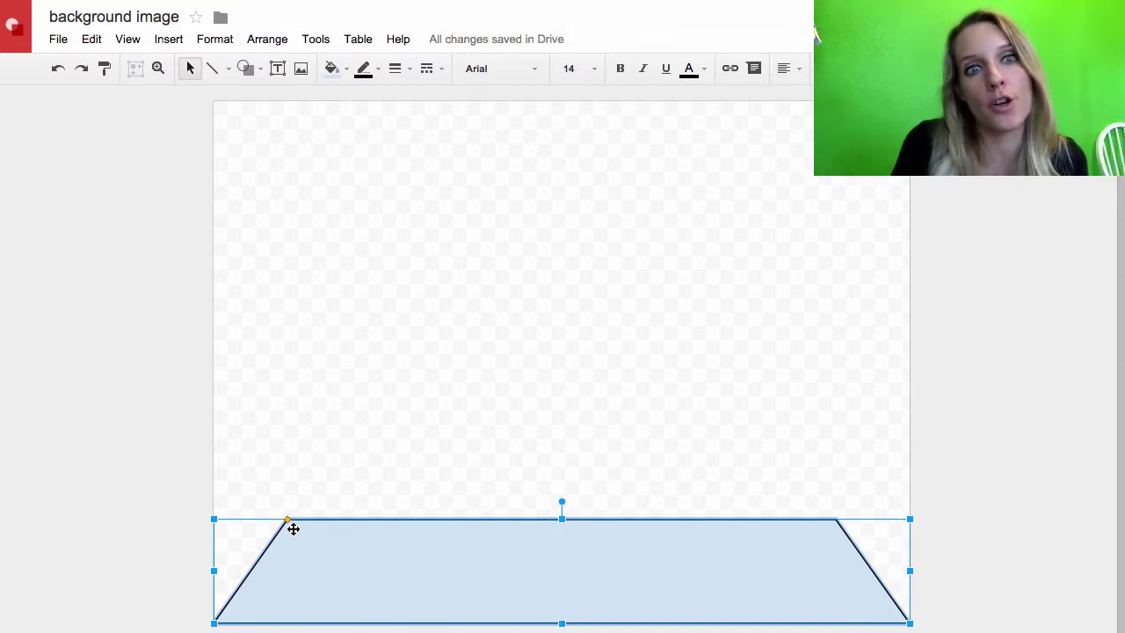
Fill the trapezoid floor red and set its outline to Transparent.
{"action": "left_click", "coordinate": [334, 71]}
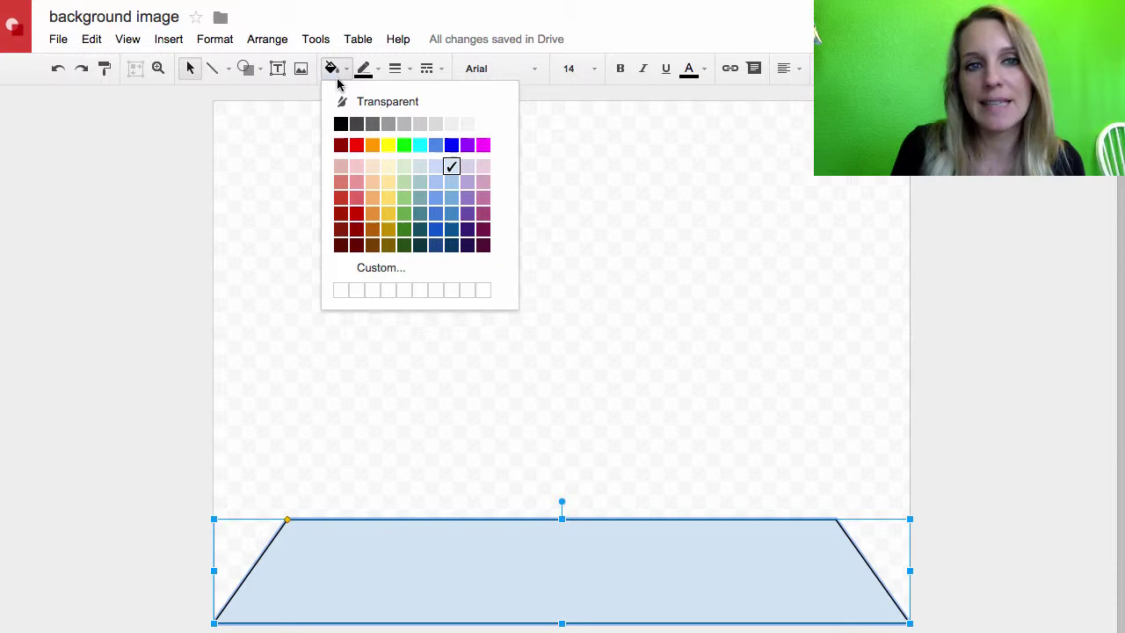
{"action": "left_click", "coordinate": [356, 146]}
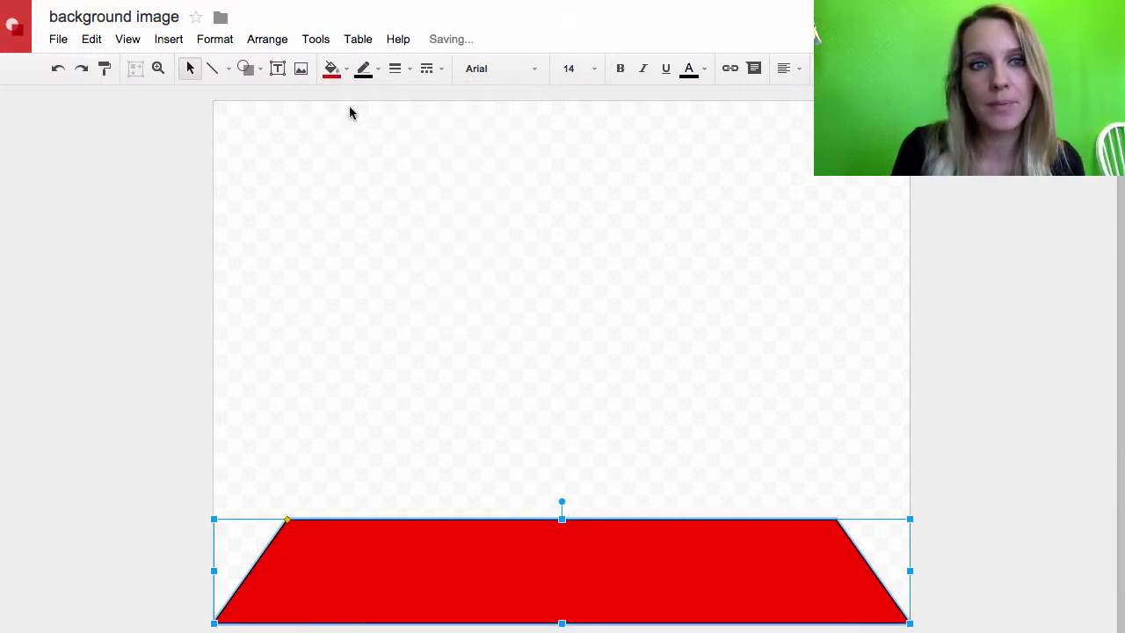
{"action": "left_click", "coordinate": [339, 74]}
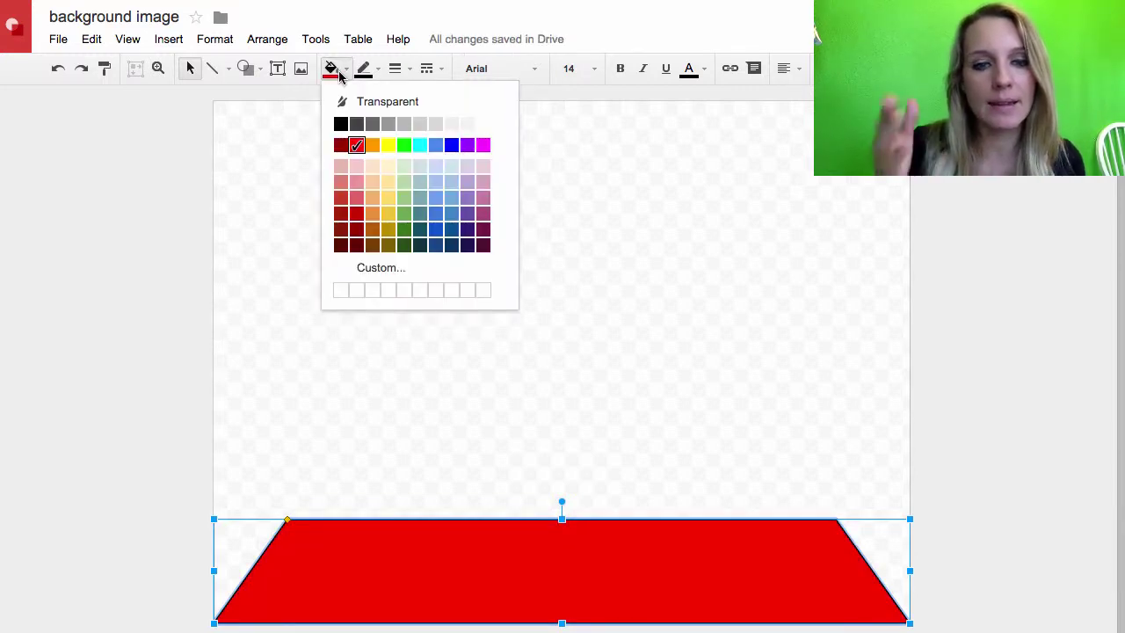
{"action": "left_click", "coordinate": [365, 72]}
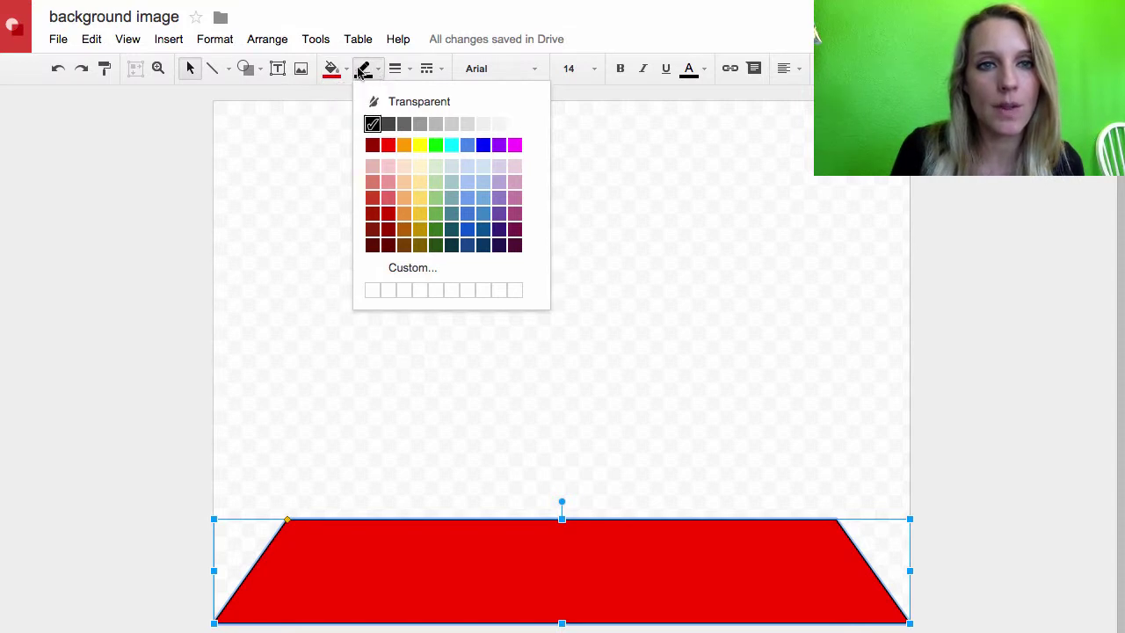
{"action": "left_click", "coordinate": [400, 103]}
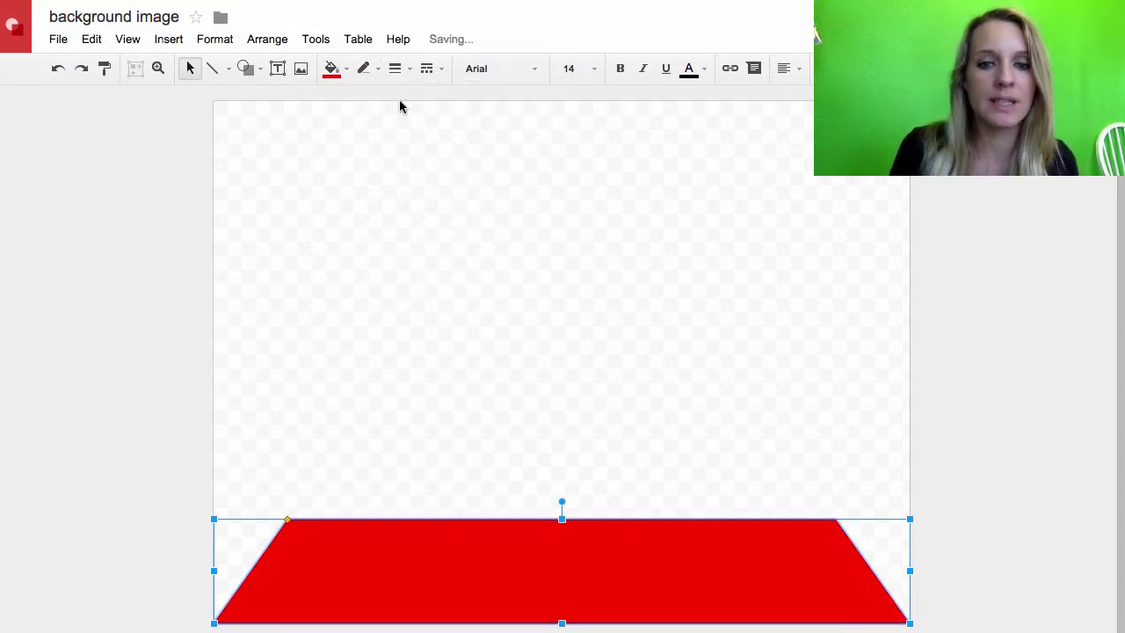
{"action": "left_click", "coordinate": [763, 269]}
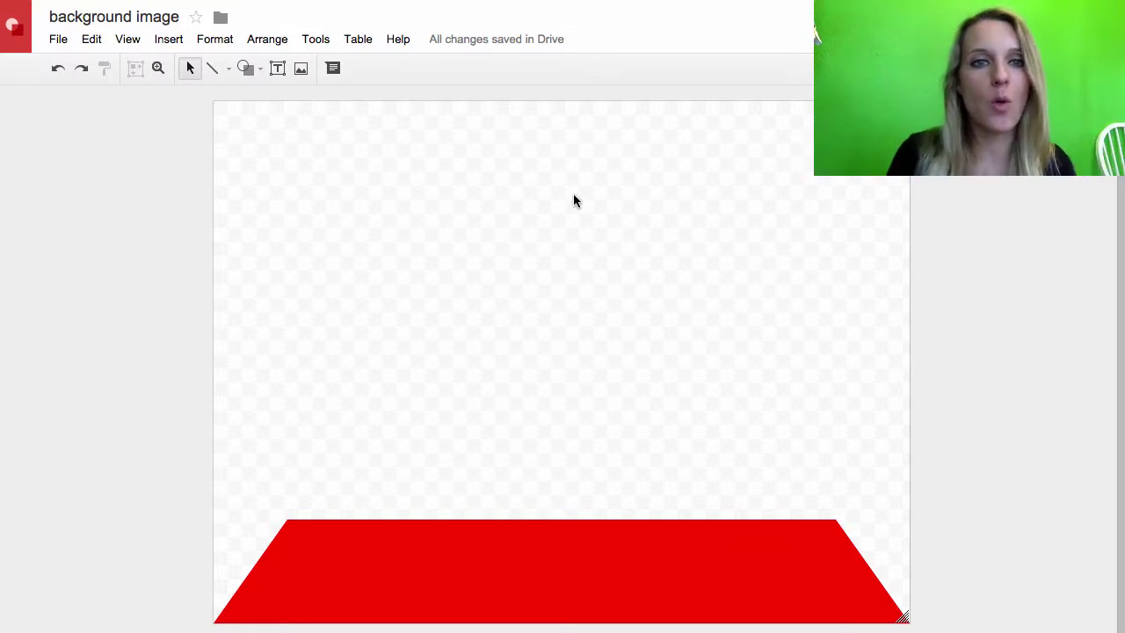
Draw a second trapezoid, rotate it upright, move it left, and send it behind the floor.
{"action": "left_click", "coordinate": [253, 71]}
{"action": "mouse_move", "coordinate": [262, 100]}
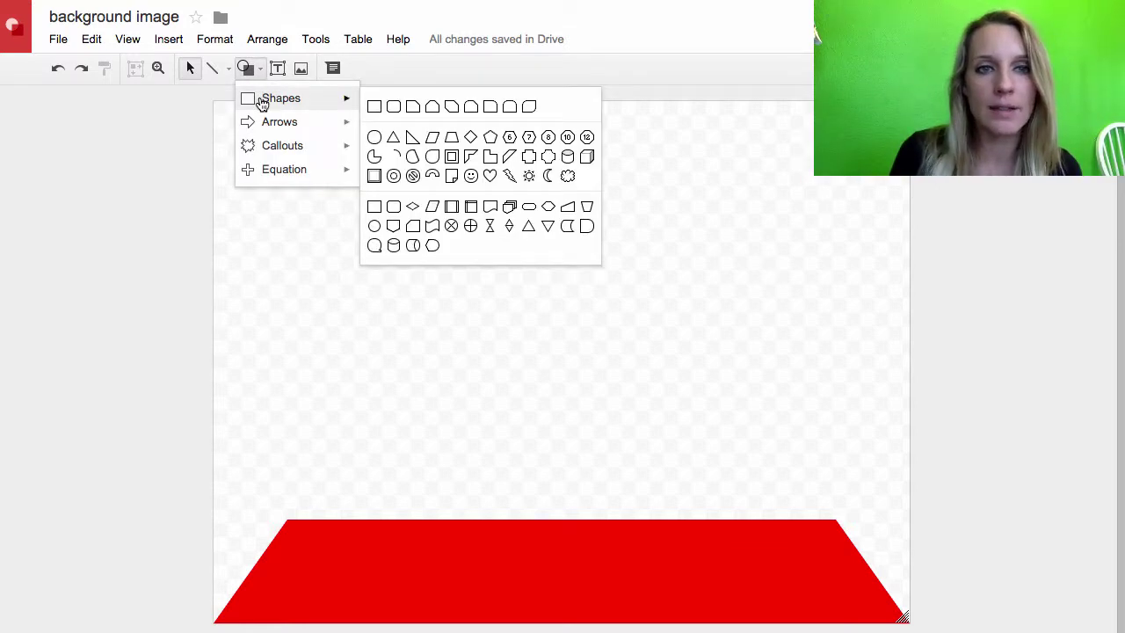
{"action": "left_click", "coordinate": [451, 141]}
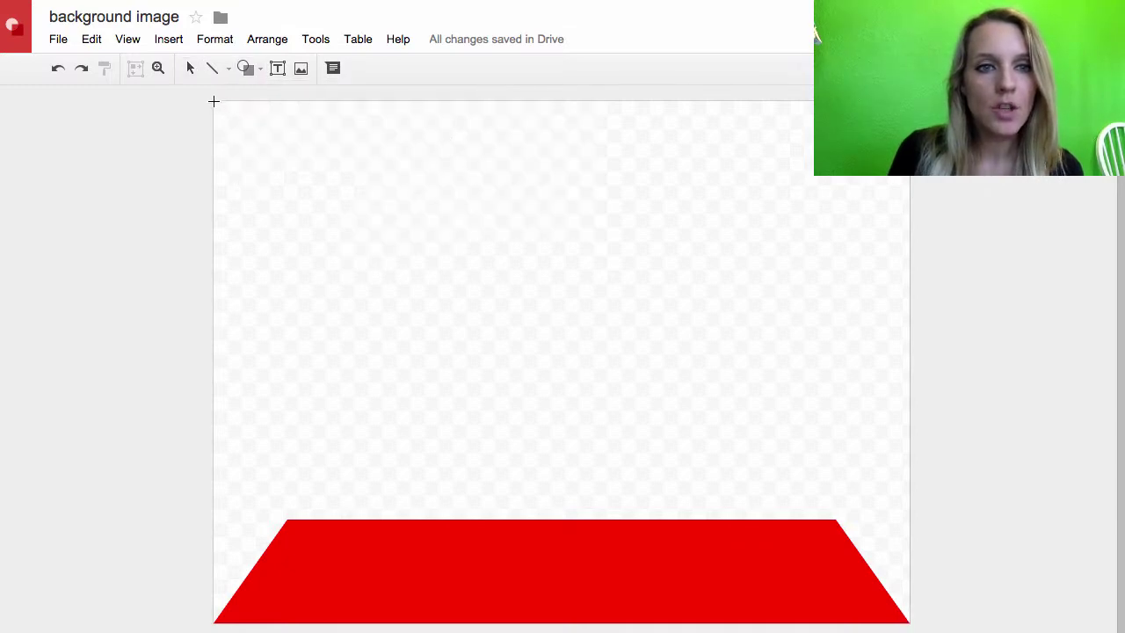
{"action": "left_click_drag", "start_coordinate": [226, 178], "coordinate": [1045, 290]}
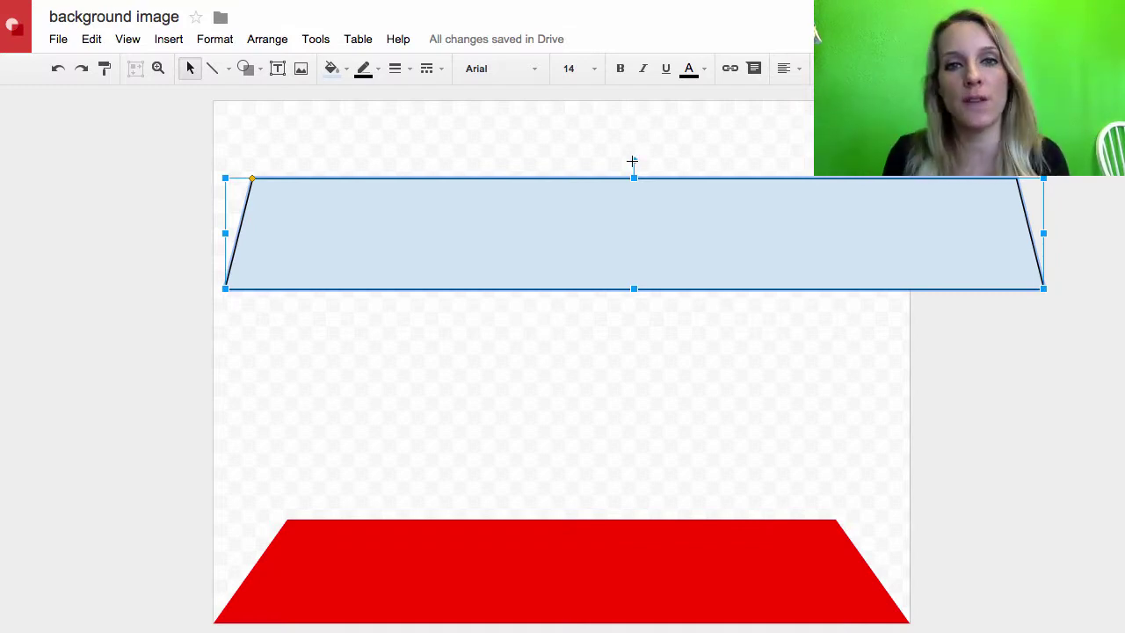
{"action": "left_click_drag", "start_coordinate": [632, 161], "coordinate": [748, 228]}
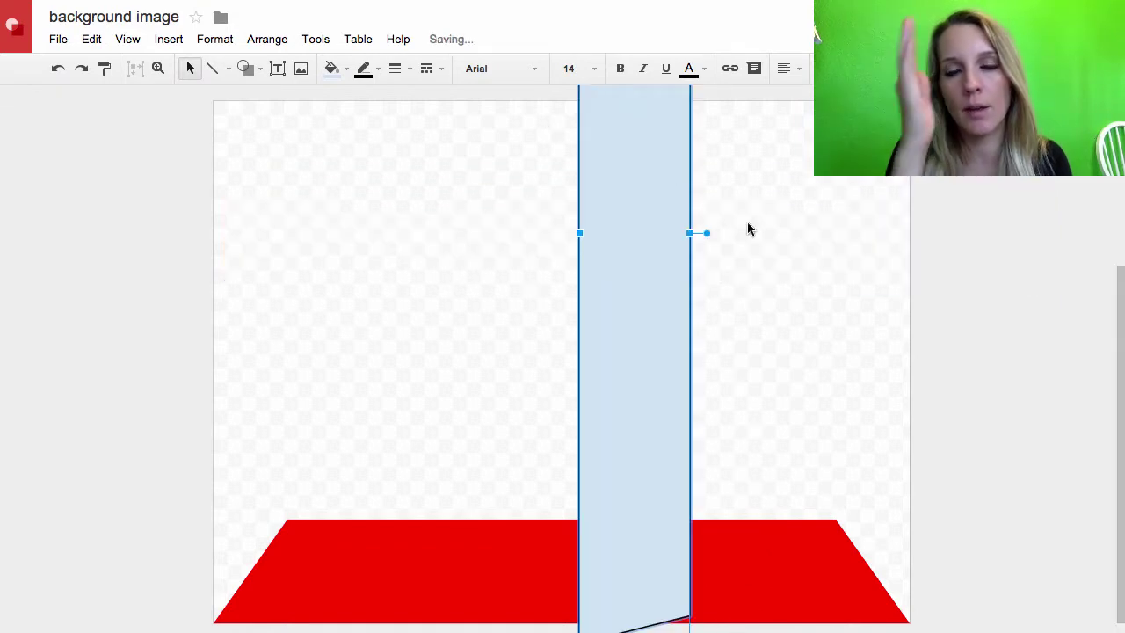
{"action": "left_click_drag", "start_coordinate": [653, 238], "coordinate": [287, 254]}
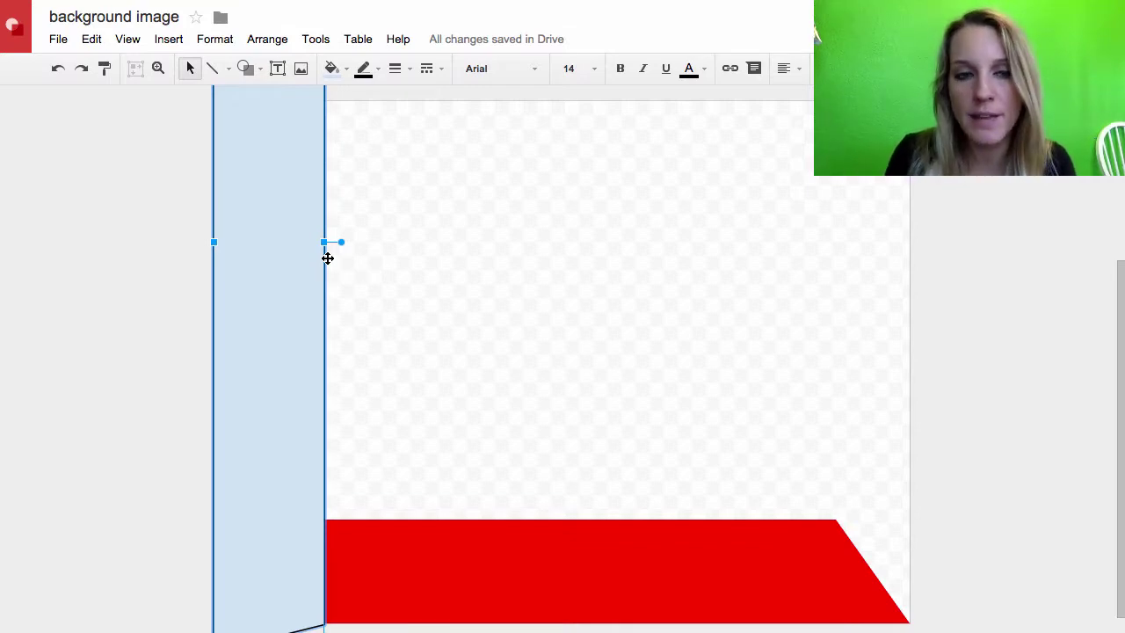
{"action": "key", "text": "ctrl+Down"}
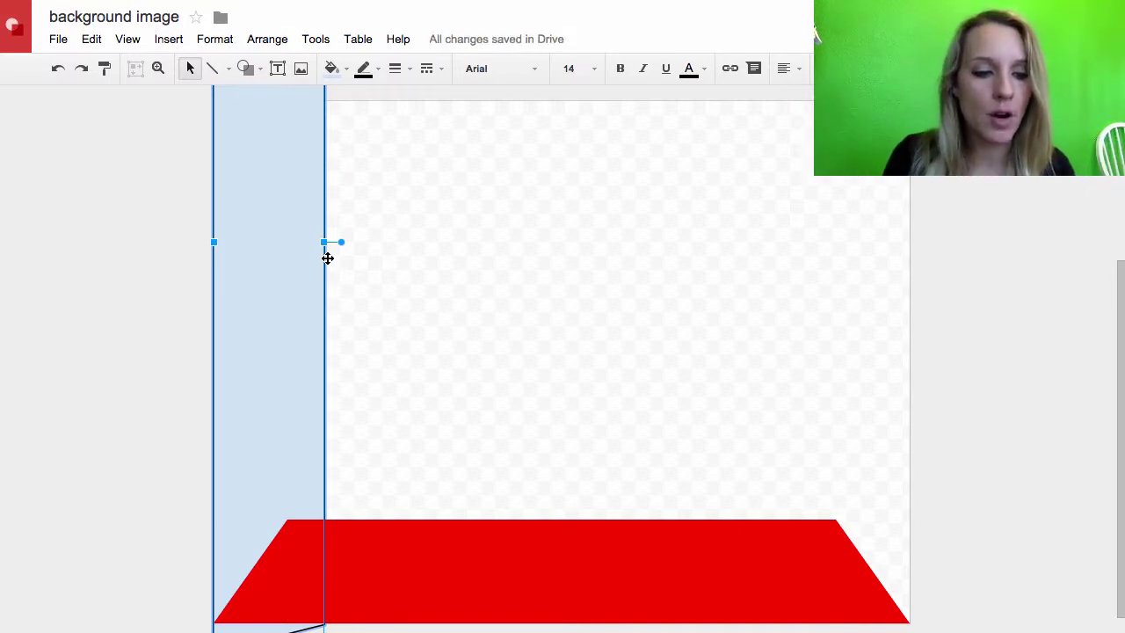
Send the blue bar to the very back.
{"action": "right_click", "coordinate": [265, 238]}
{"action": "mouse_move", "coordinate": [326, 377]}
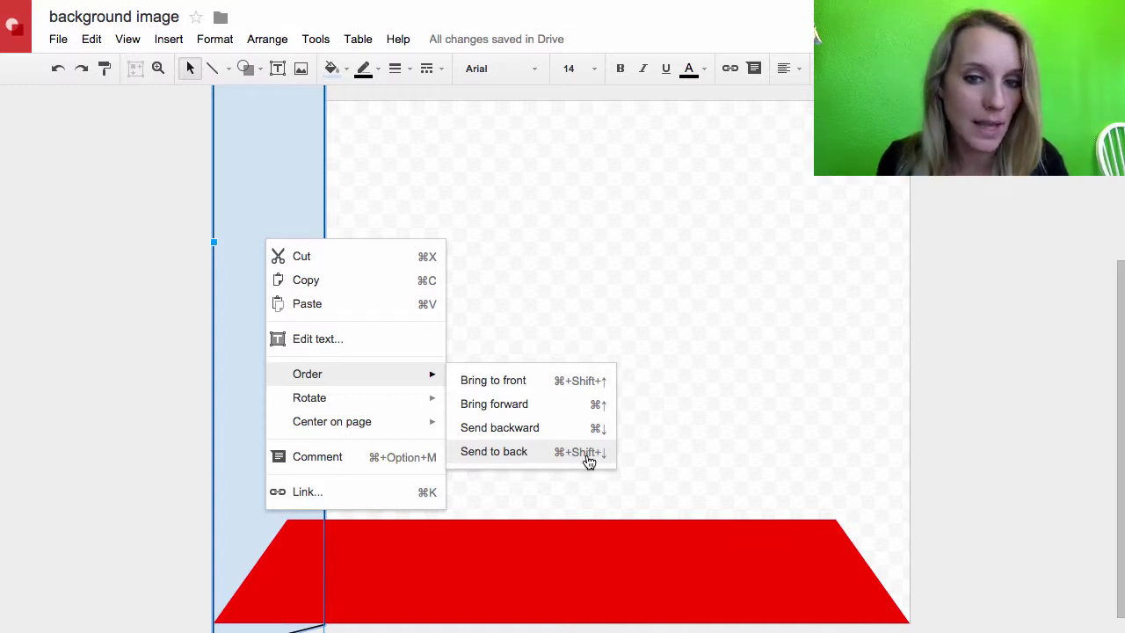
{"action": "left_click", "coordinate": [477, 219]}
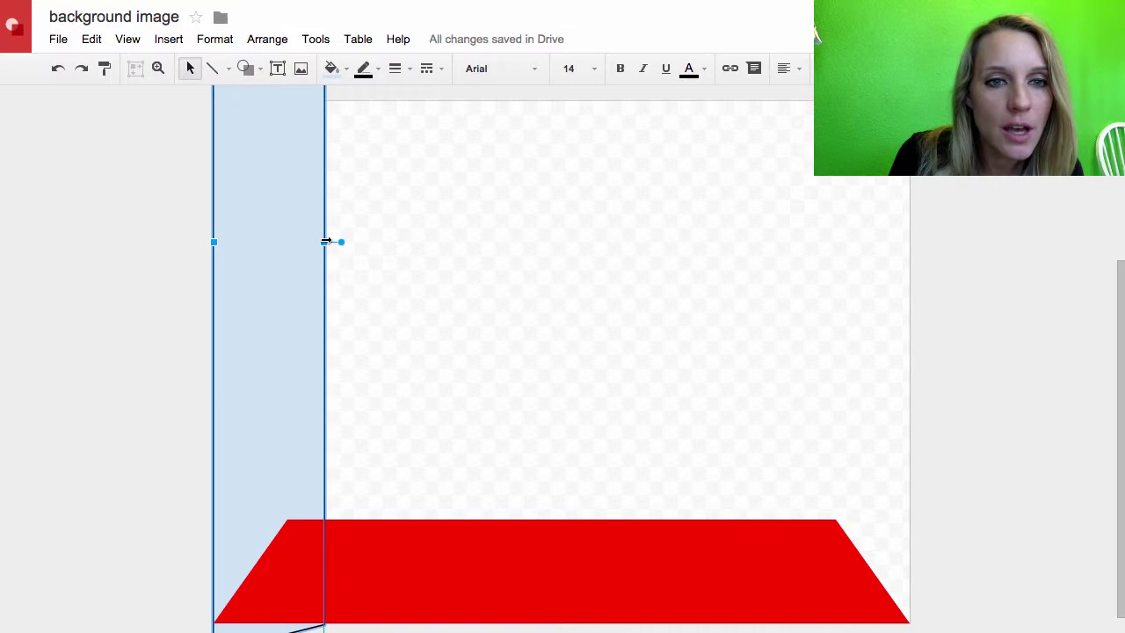
Narrow the left wall bar and fill it light yellow.
{"action": "left_click_drag", "start_coordinate": [325, 242], "coordinate": [288, 241]}
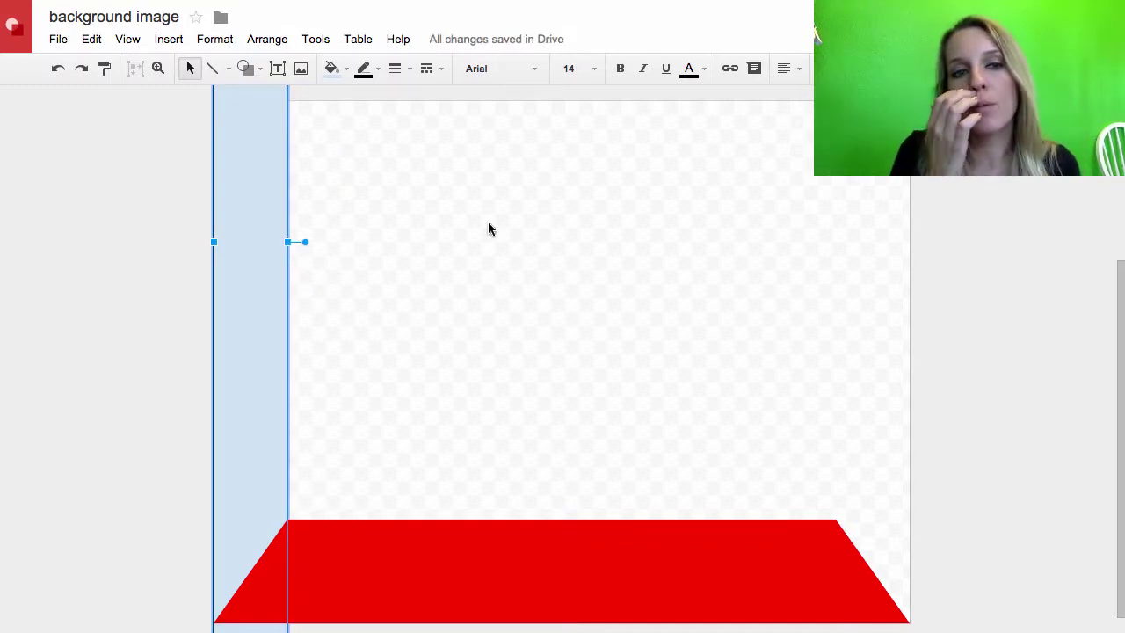
{"action": "left_click", "coordinate": [347, 72]}
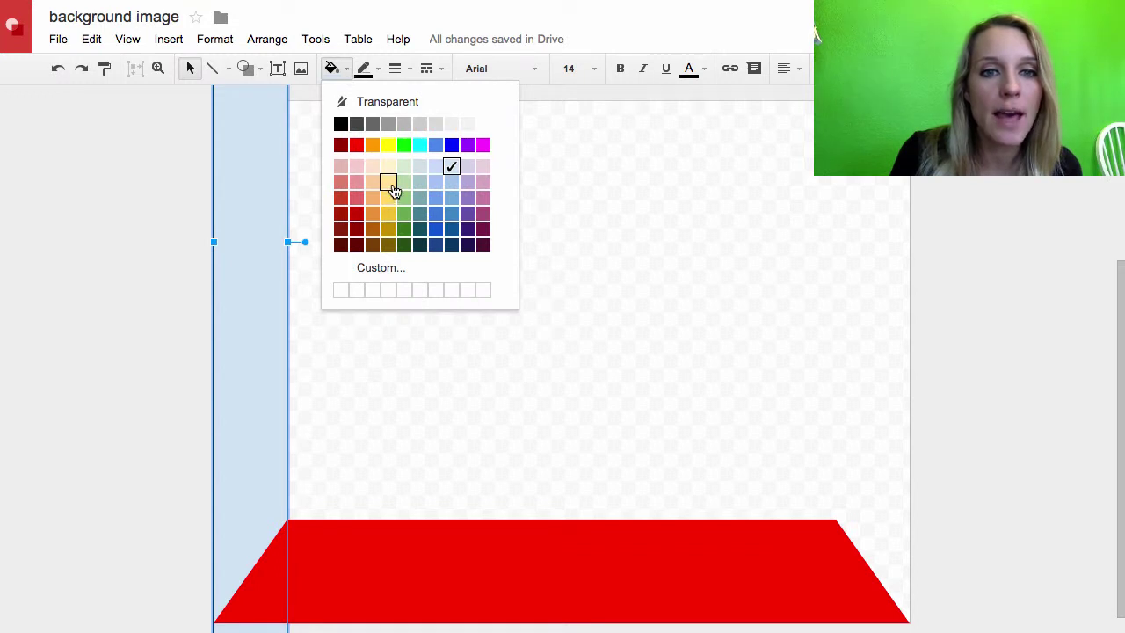
{"action": "left_click", "coordinate": [389, 183]}
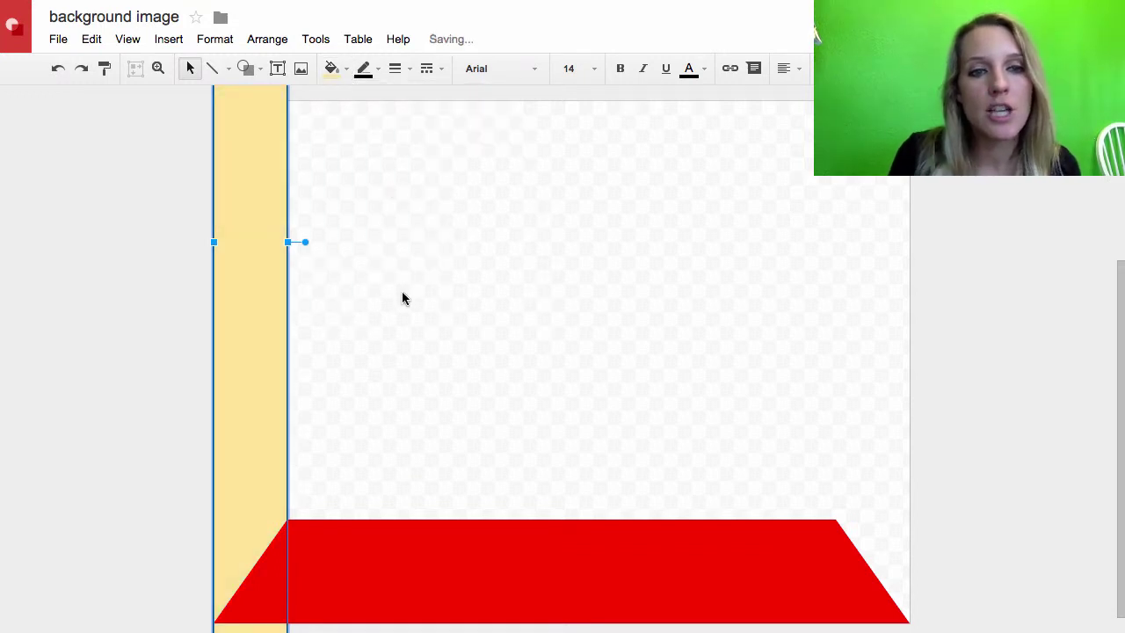
Duplicate the yellow wall, flip the copy horizontally, and move it rightward.
{"action": "key", "text": "ctrl+d"}
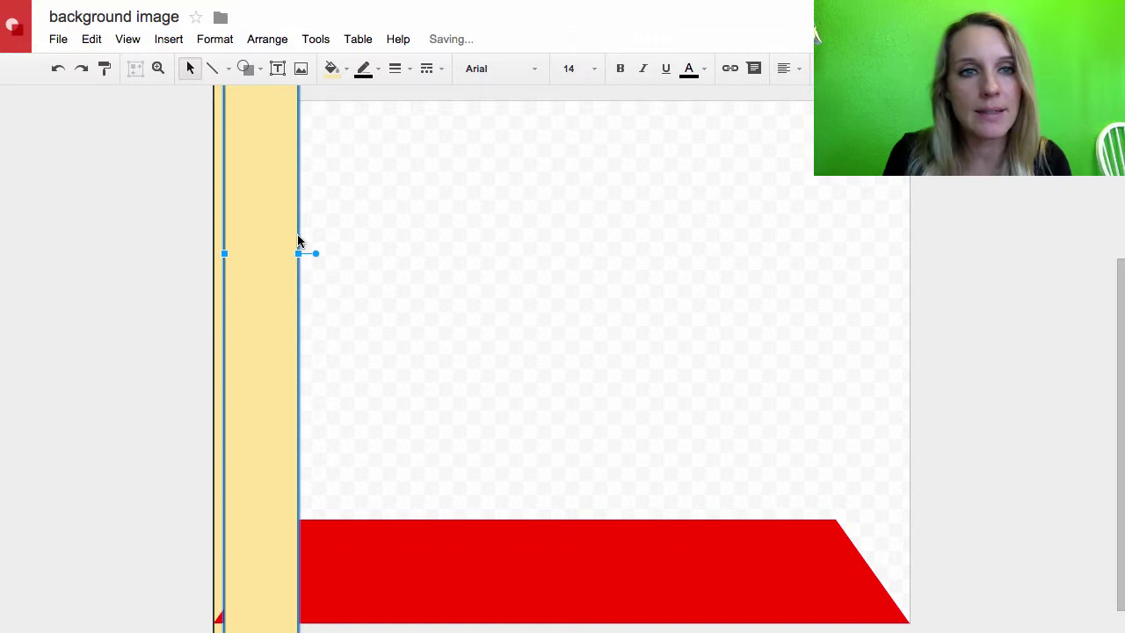
{"action": "right_click", "coordinate": [288, 148]}
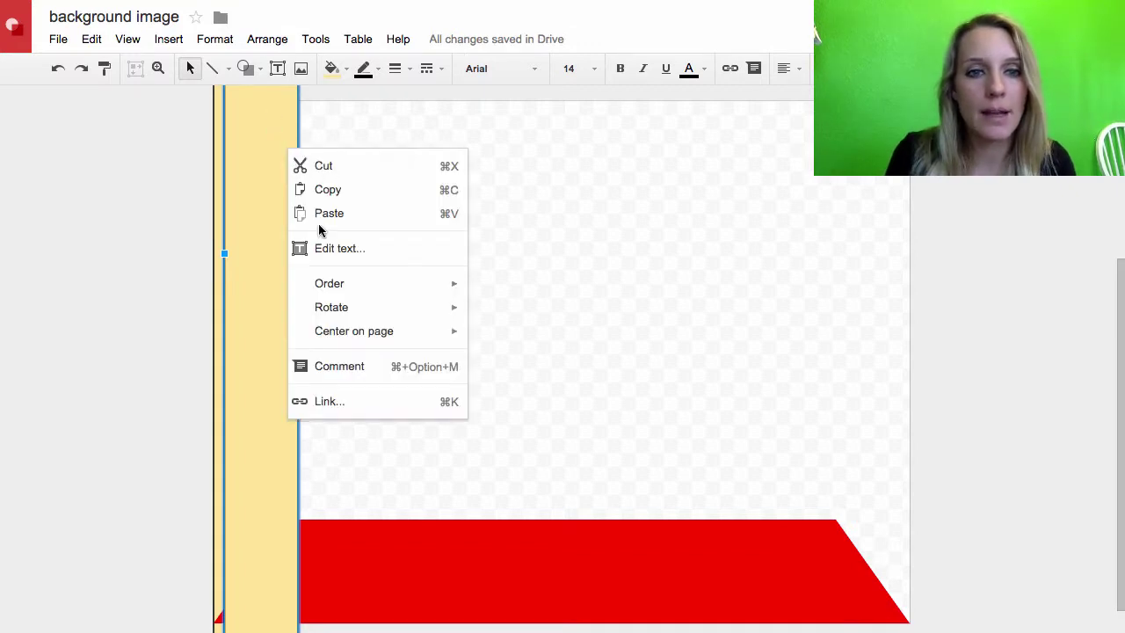
{"action": "mouse_move", "coordinate": [375, 308]}
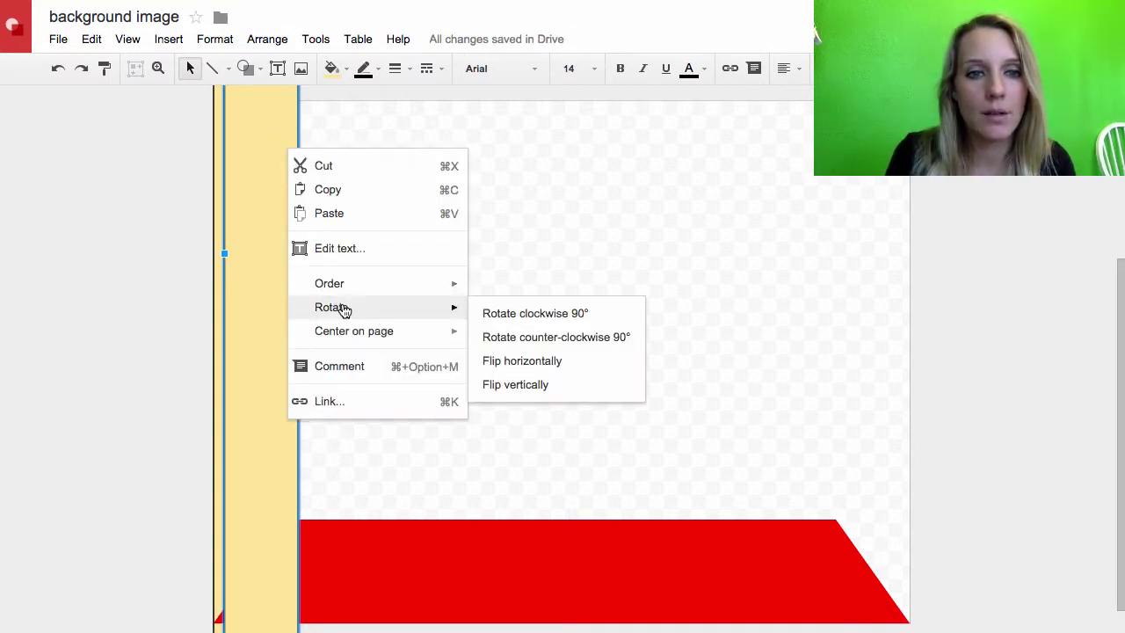
{"action": "left_click", "coordinate": [530, 365]}
{"action": "left_click_drag", "start_coordinate": [273, 351], "coordinate": [887, 353]}
Place the mirrored wall at the right edge and send it behind the red floor.
{"action": "left_click", "coordinate": [963, 379]}
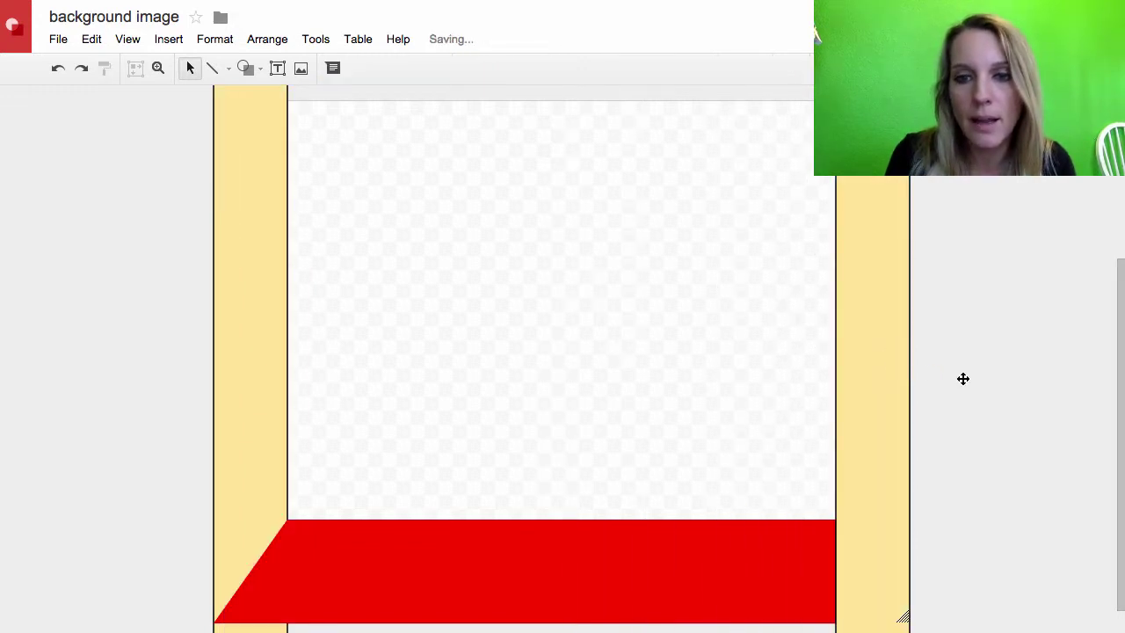
{"action": "left_click", "coordinate": [872, 379]}
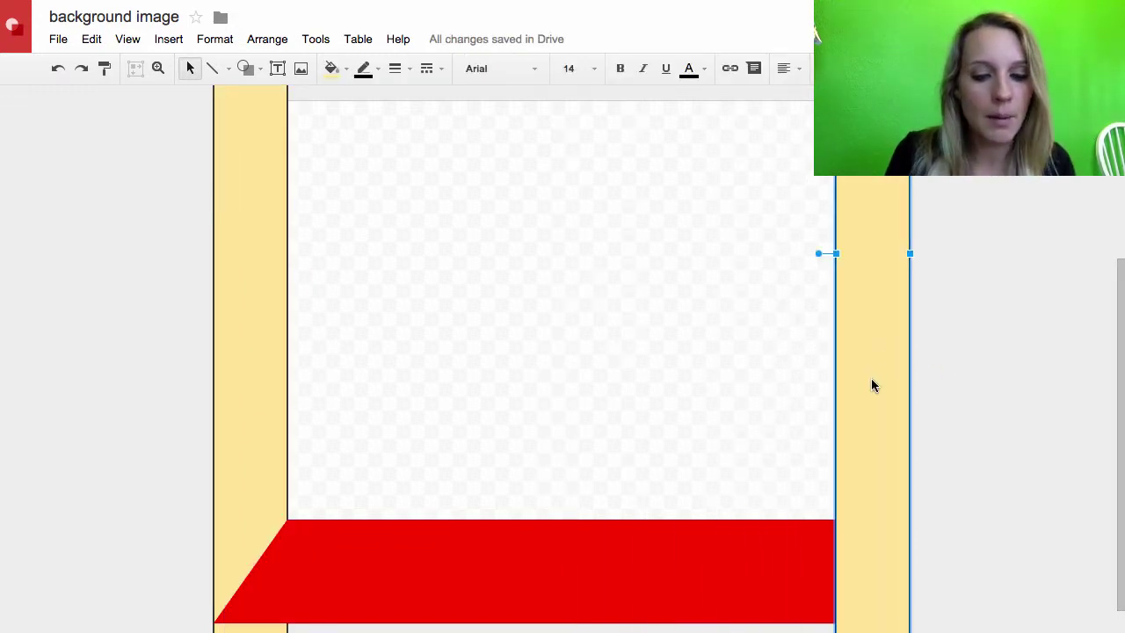
{"action": "key", "text": "ctrl+Down"}
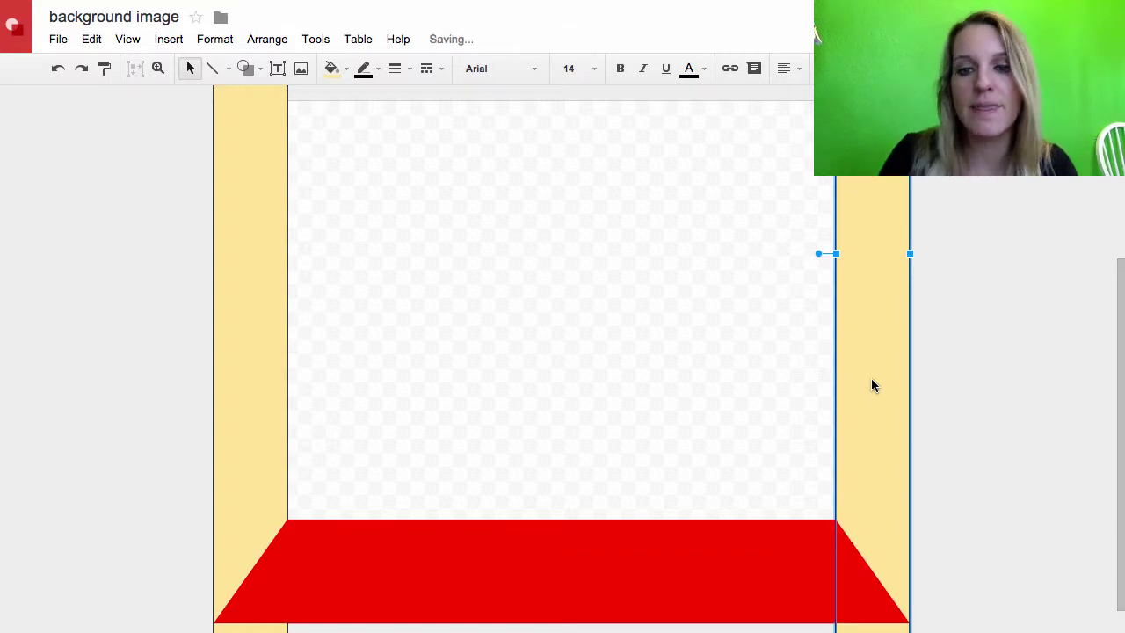
{"action": "left_click", "coordinate": [940, 355]}
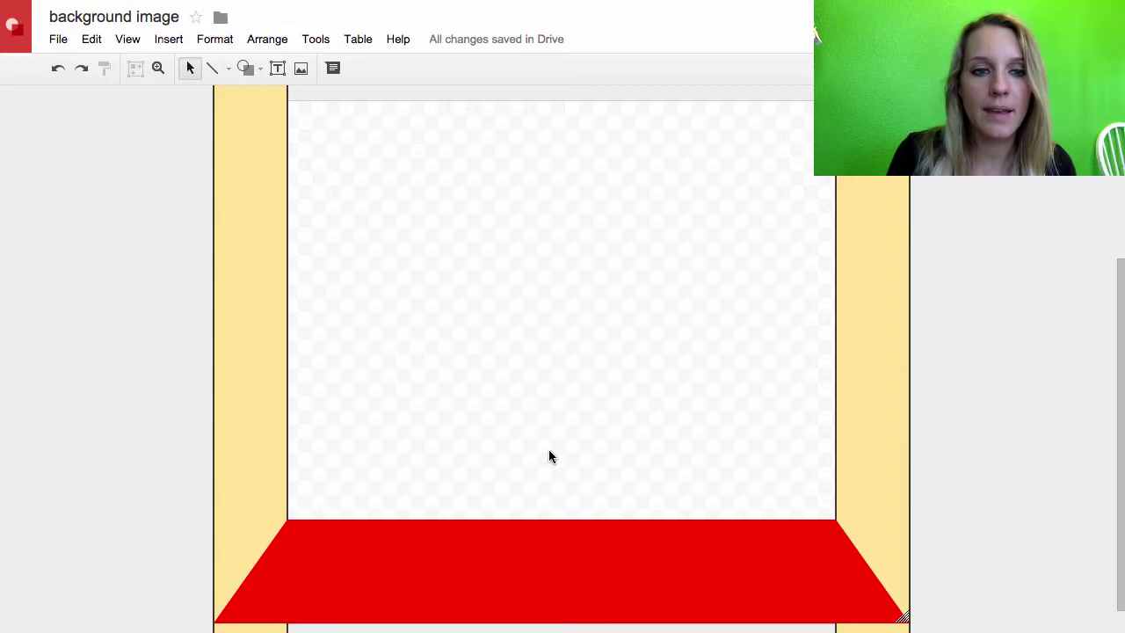
Set the left and right yellow walls' line color to Transparent.
{"action": "left_click", "coordinate": [266, 418]}
{"action": "left_click", "coordinate": [358, 75]}
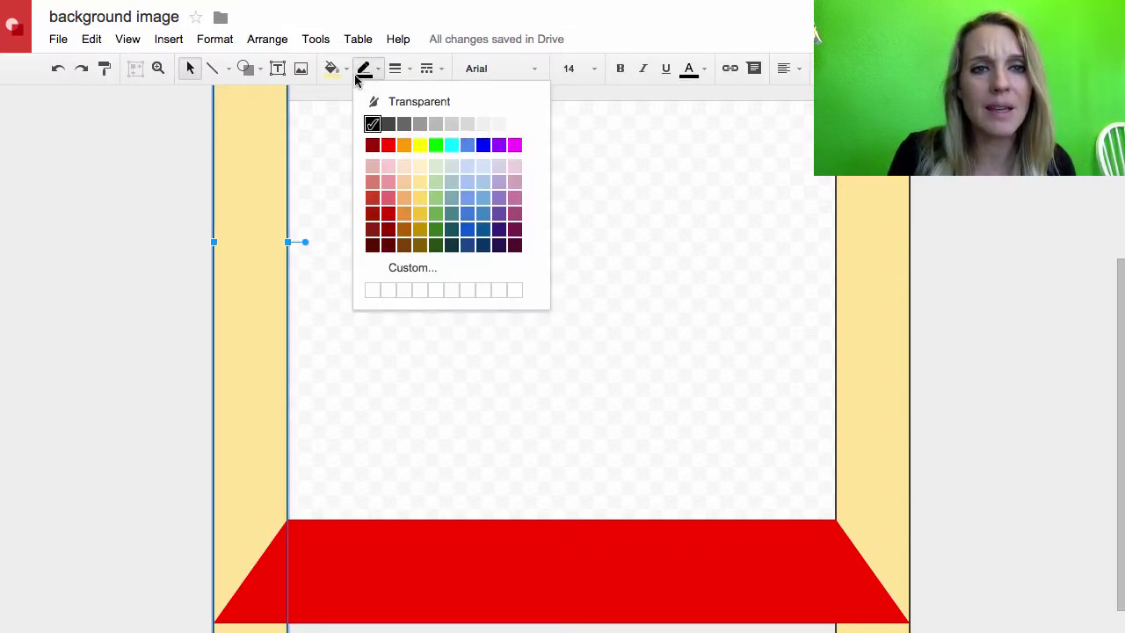
{"action": "left_click", "coordinate": [379, 102]}
{"action": "left_click", "coordinate": [842, 266]}
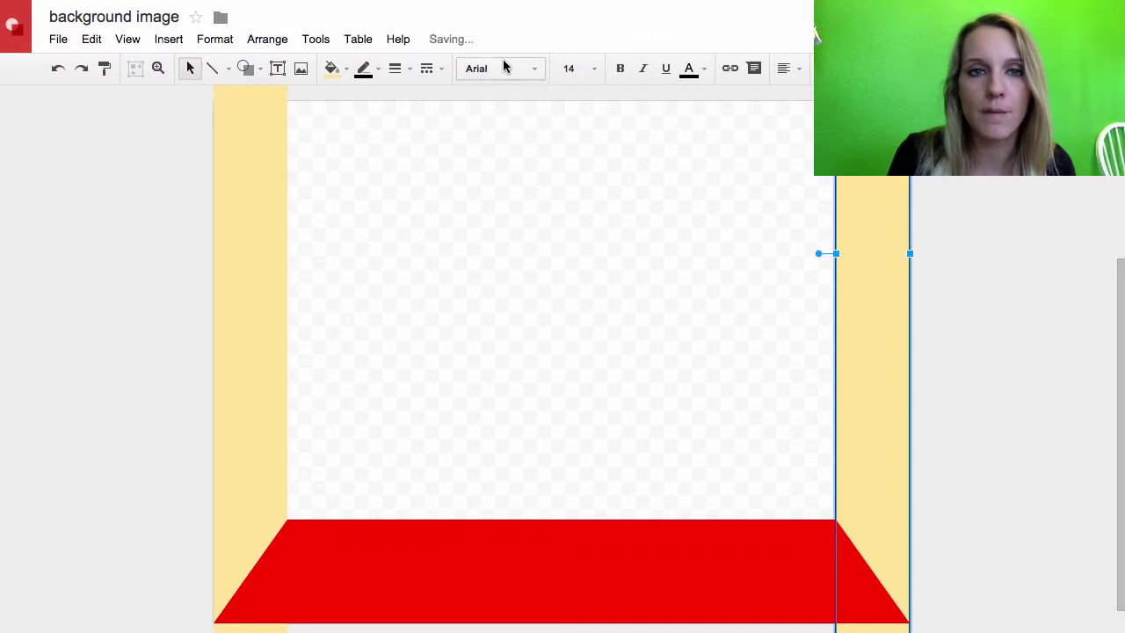
{"action": "left_click", "coordinate": [362, 70]}
{"action": "left_click", "coordinate": [379, 104]}
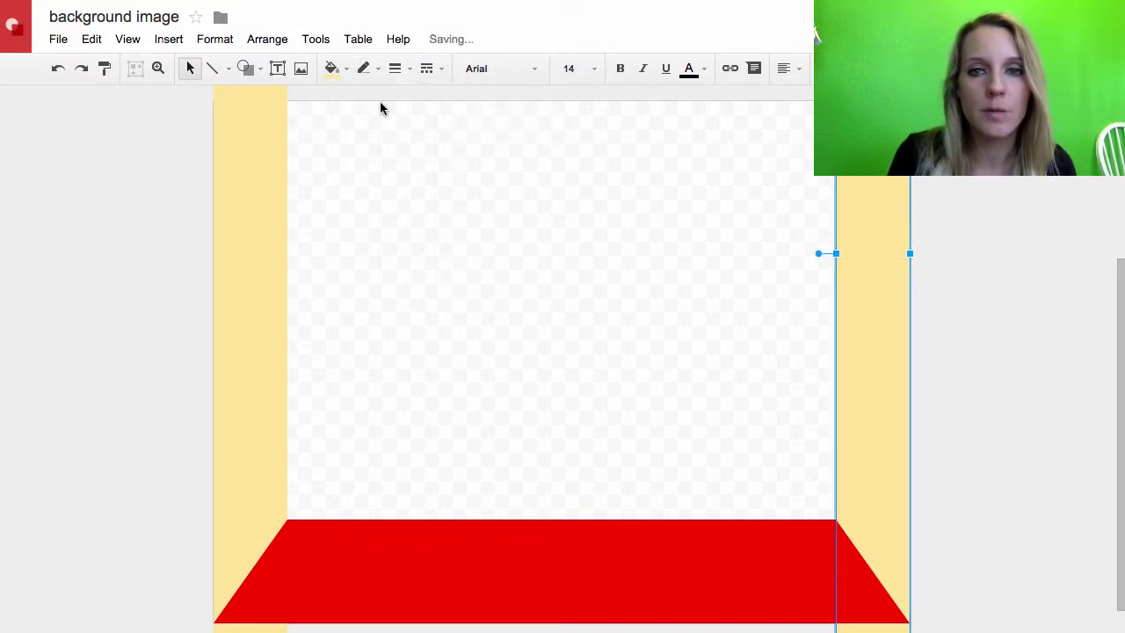
{"action": "left_click", "coordinate": [578, 269]}
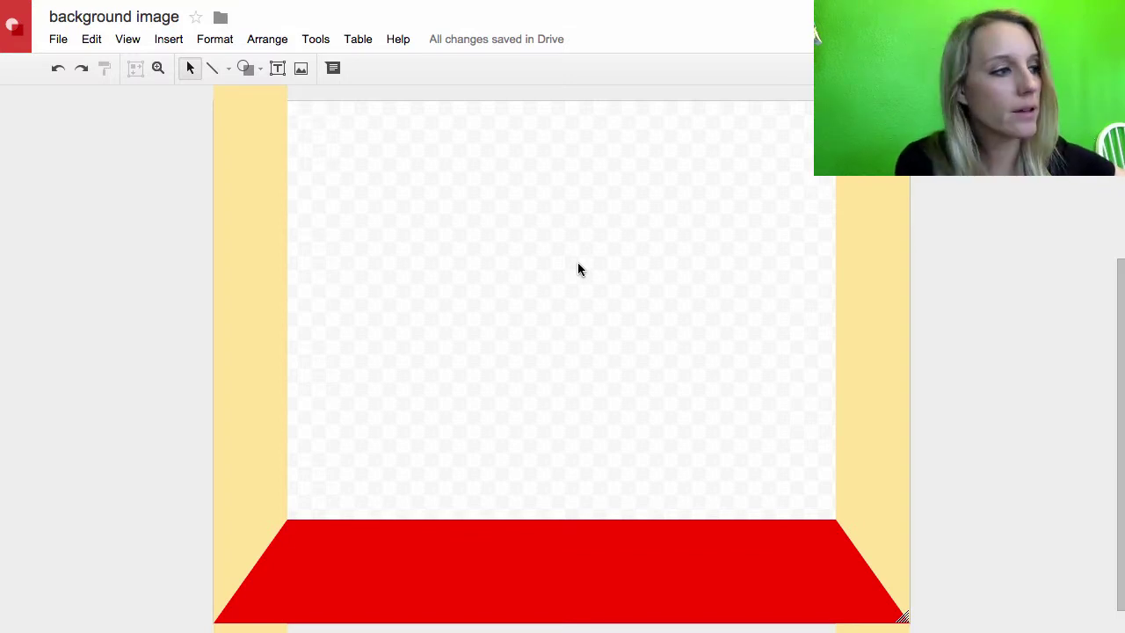
Draw a tall rounded rectangle right of centre as the door.
{"action": "left_click", "coordinate": [245, 69]}
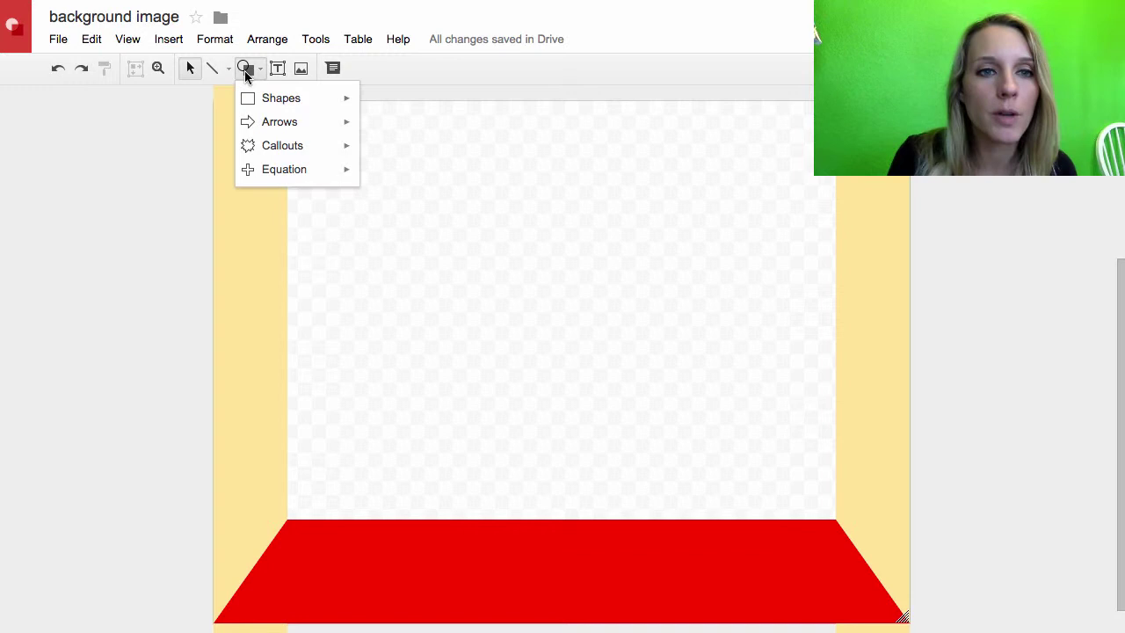
{"action": "mouse_move", "coordinate": [260, 104]}
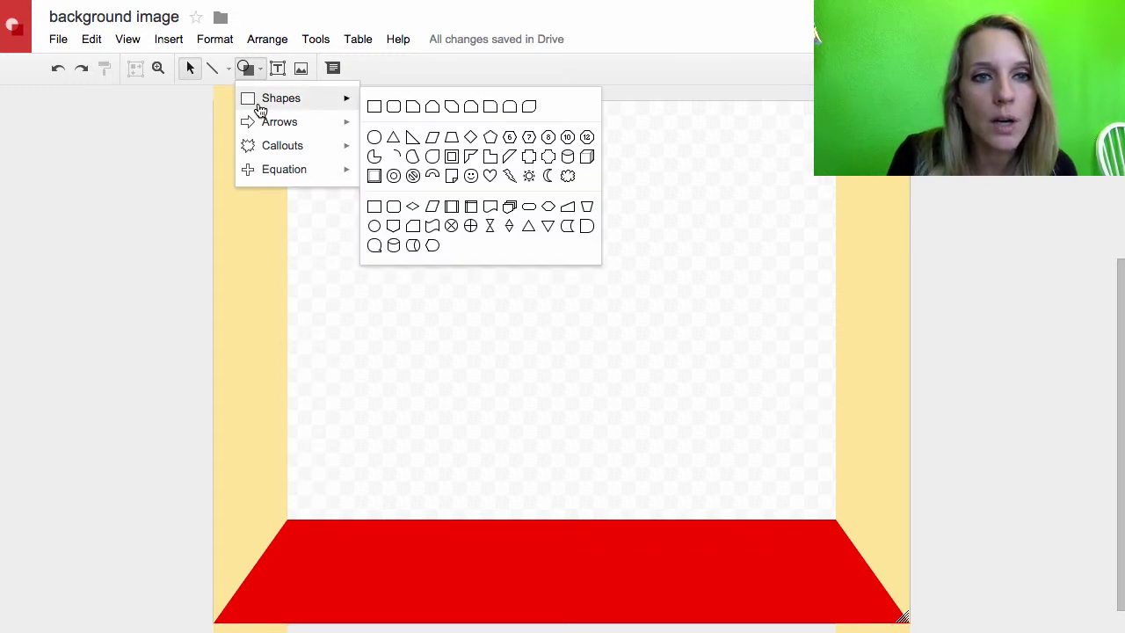
{"action": "left_click", "coordinate": [397, 109]}
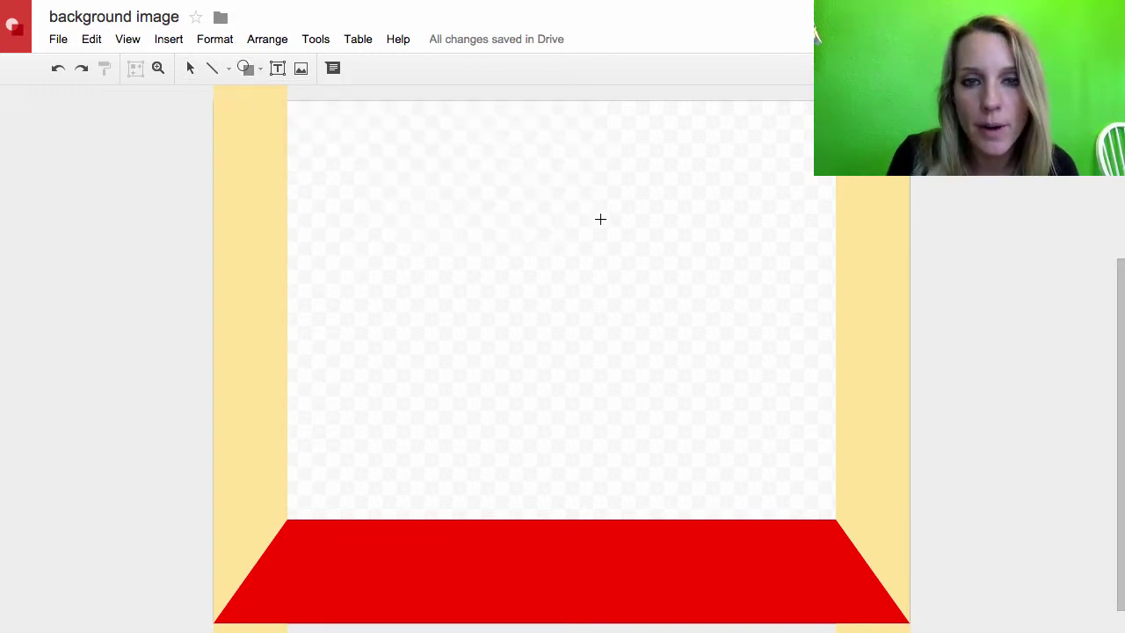
{"action": "left_click_drag", "start_coordinate": [601, 208], "coordinate": [740, 534]}
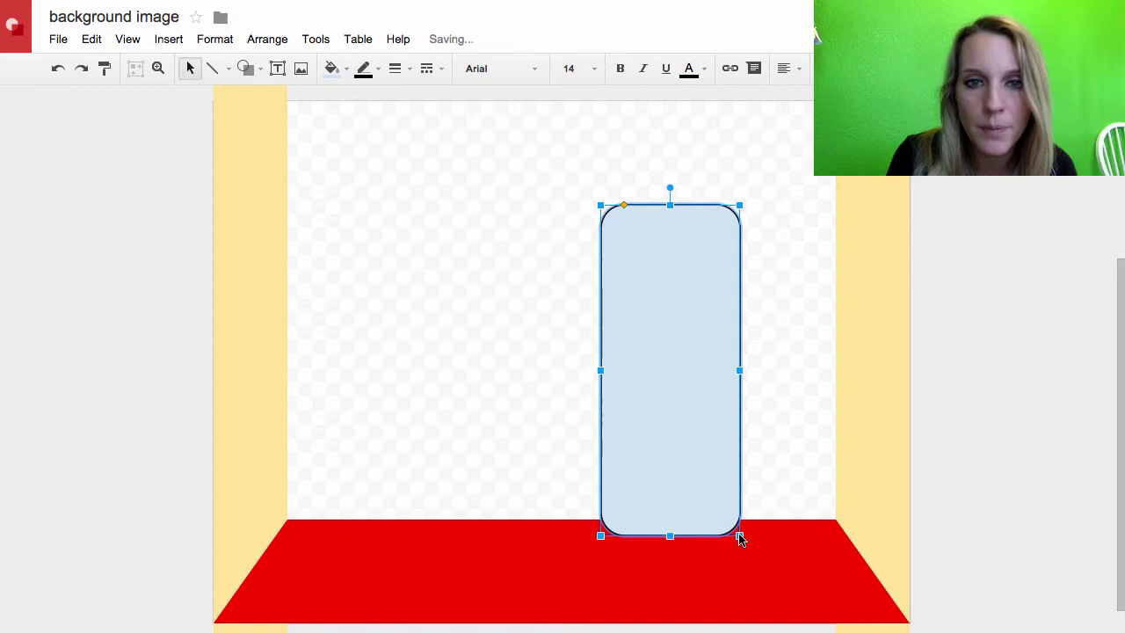
Fill the door dark gold and send it behind the red floor.
{"action": "left_click", "coordinate": [331, 70]}
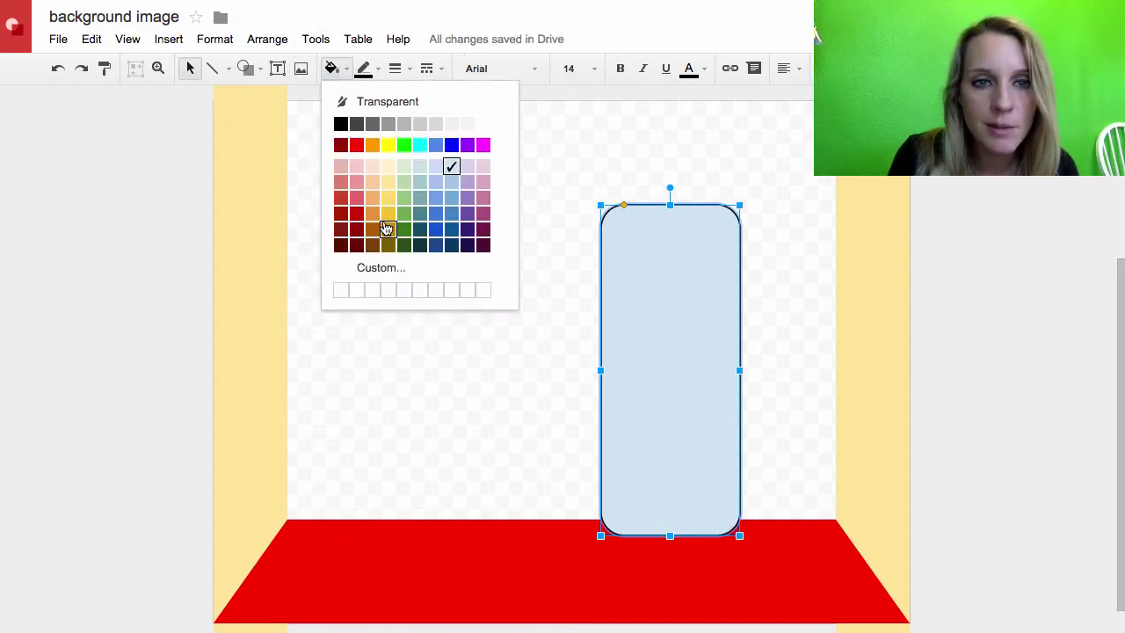
{"action": "left_click", "coordinate": [387, 229]}
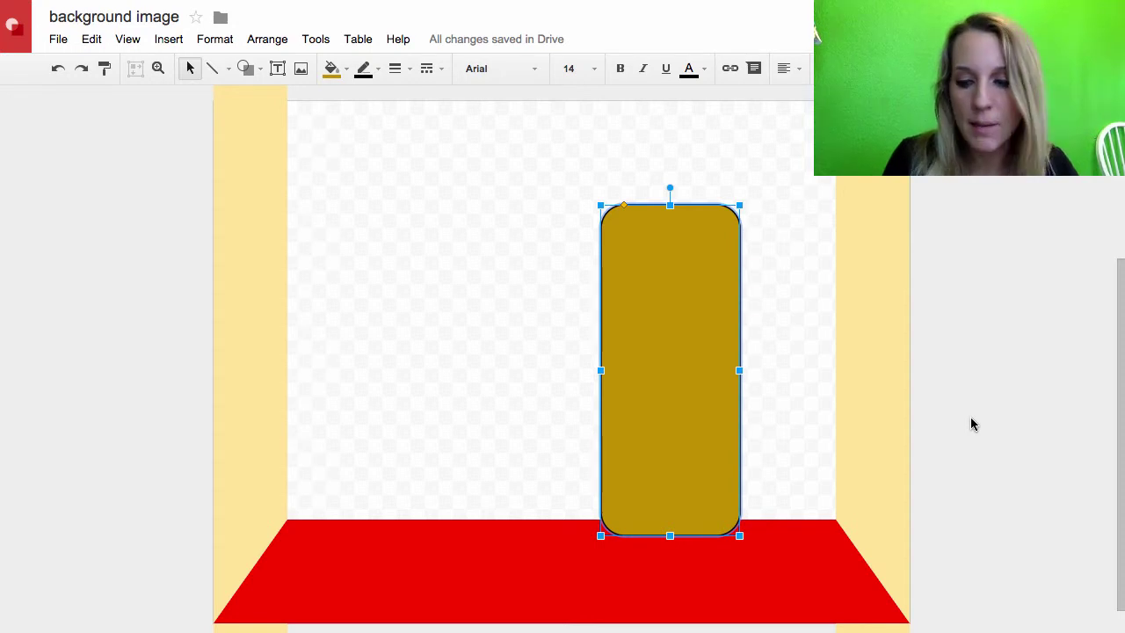
{"action": "key", "text": "ctrl+Down"}
{"action": "left_click", "coordinate": [1050, 429]}
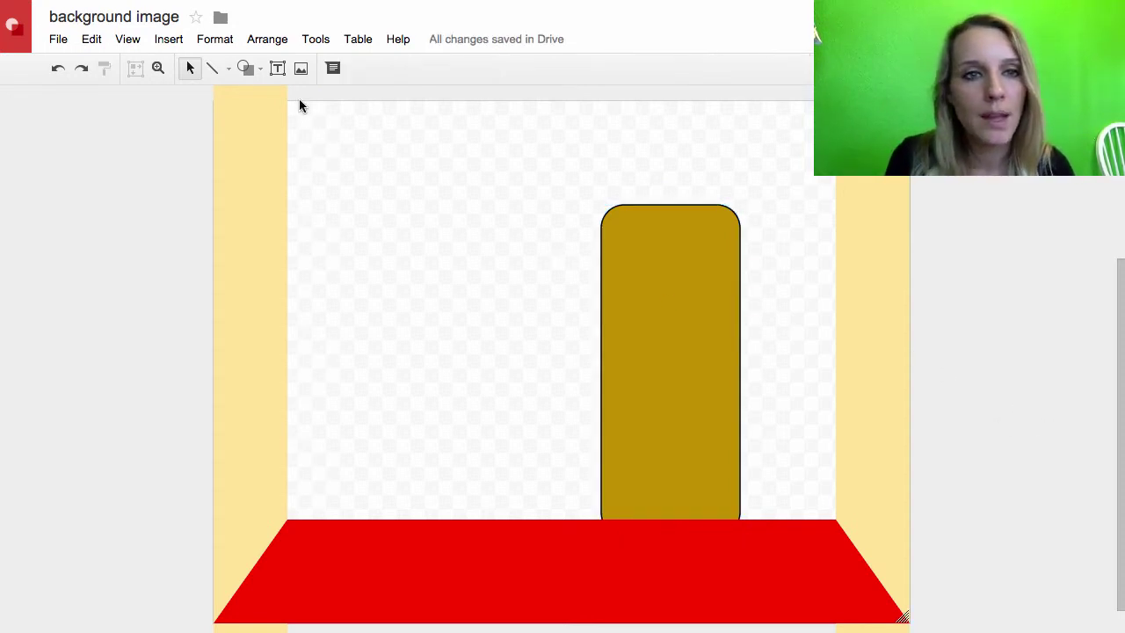
Draw a small oval knob on the door's right side and fill it light gray.
{"action": "left_click", "coordinate": [245, 67]}
{"action": "mouse_move", "coordinate": [279, 105]}
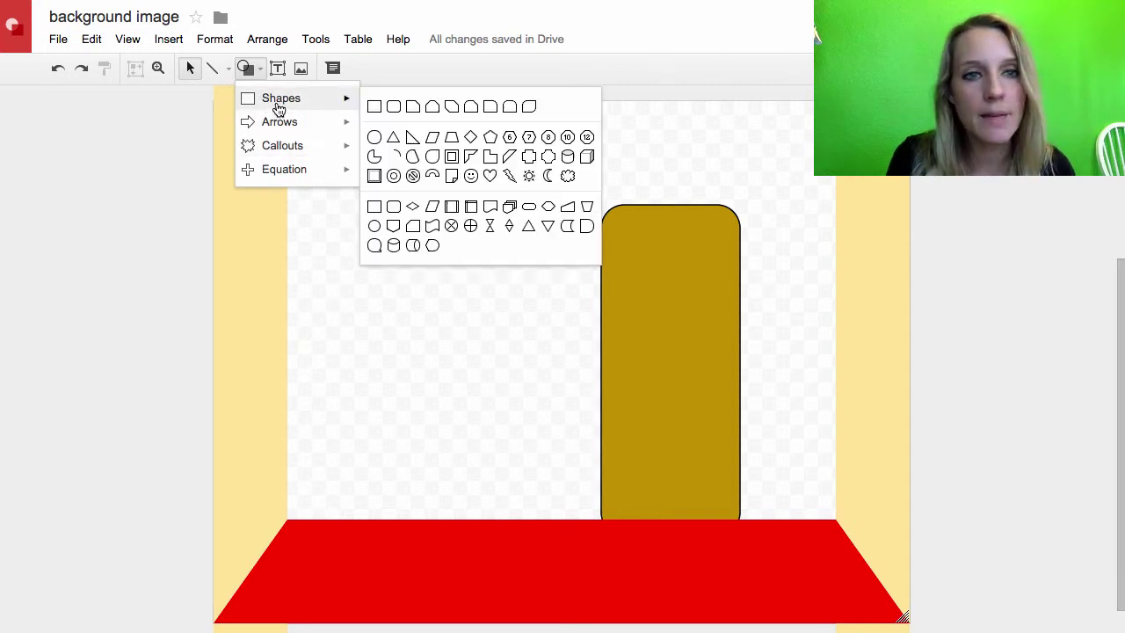
{"action": "left_click", "coordinate": [375, 137]}
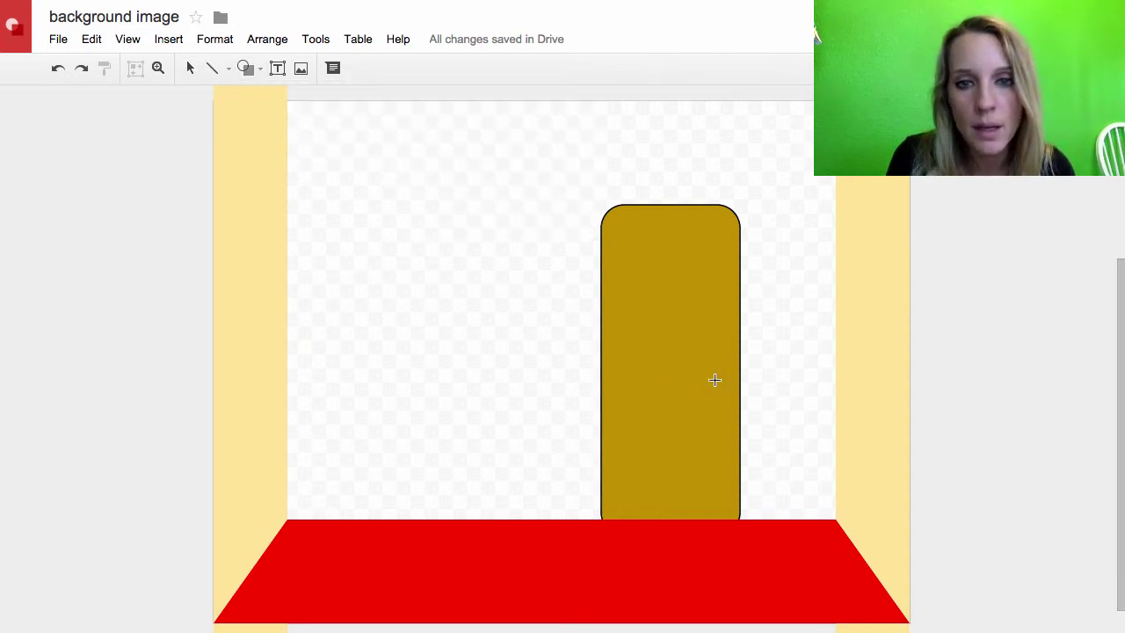
{"action": "left_click_drag", "start_coordinate": [713, 370], "coordinate": [727, 388]}
{"action": "left_click", "coordinate": [340, 69]}
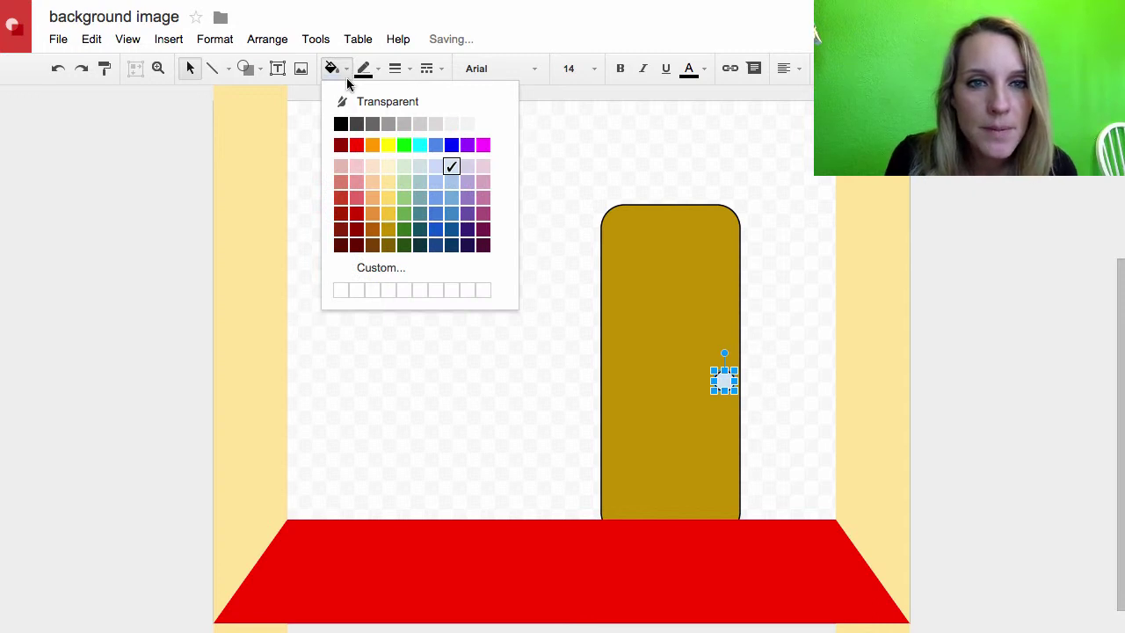
{"action": "left_click", "coordinate": [451, 125]}
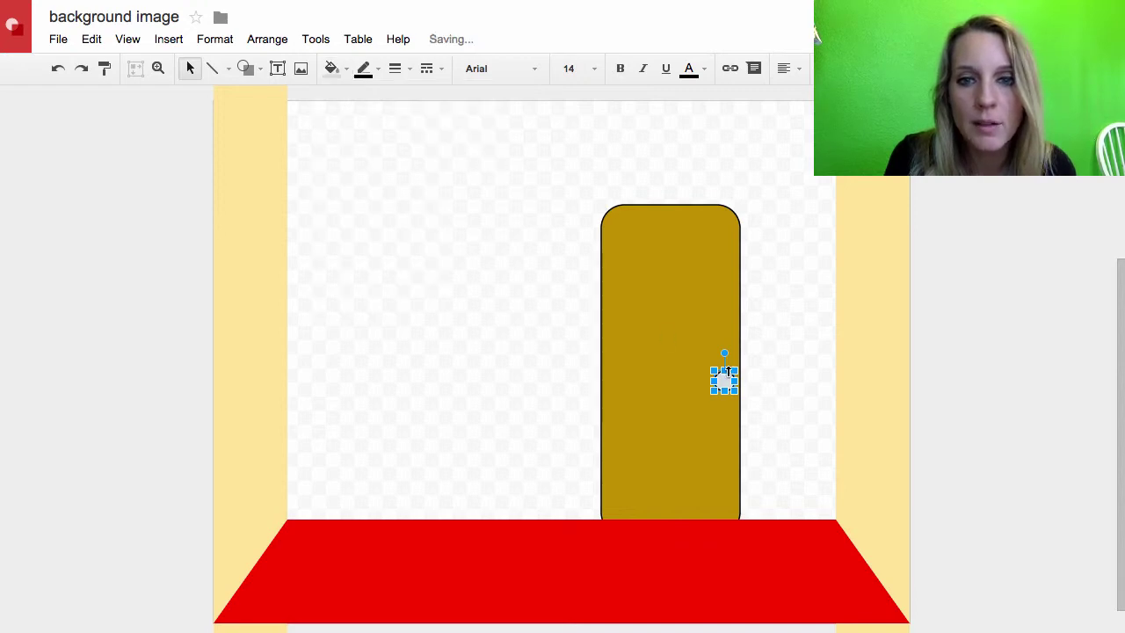
{"action": "left_click", "coordinate": [799, 395]}
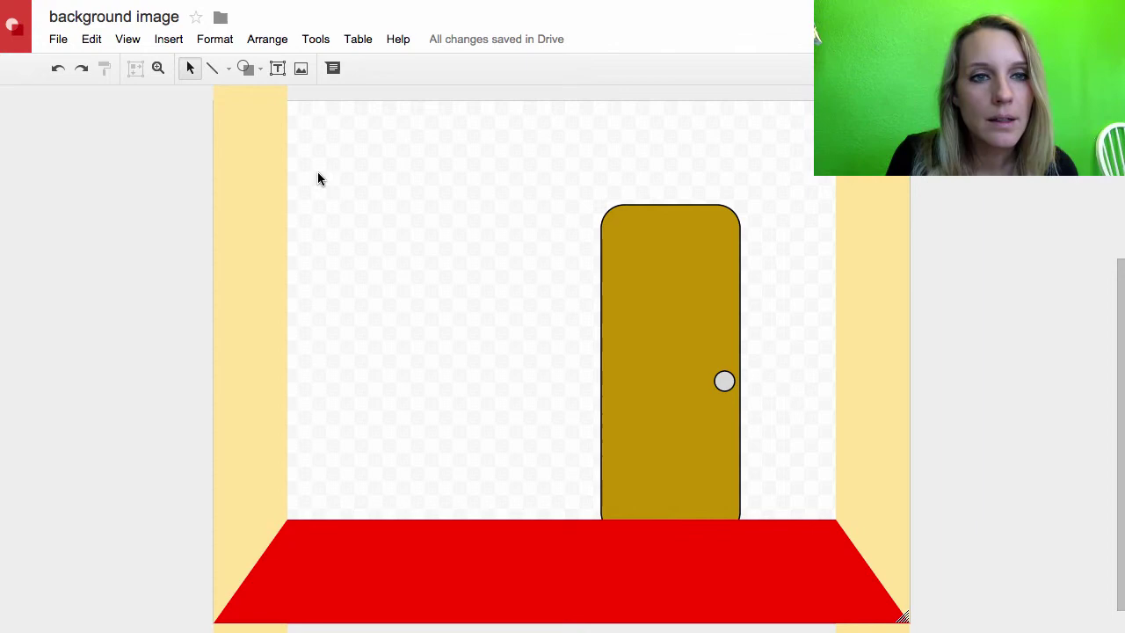
Draw a rounded-square window on the back wall left of the door.
{"action": "left_click", "coordinate": [261, 72]}
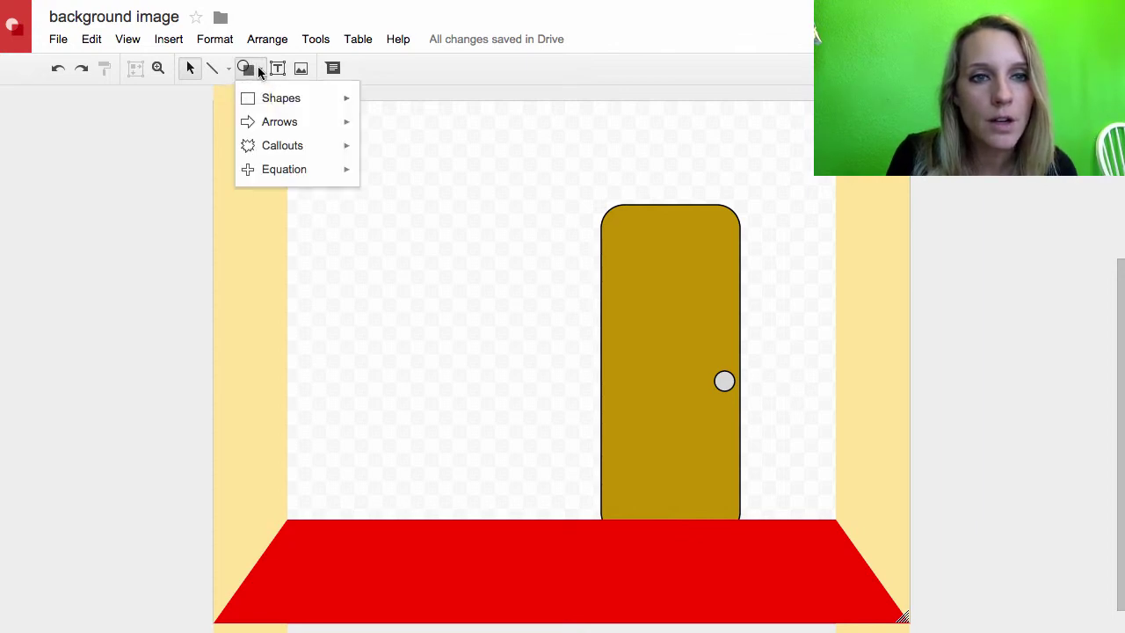
{"action": "mouse_move", "coordinate": [267, 96]}
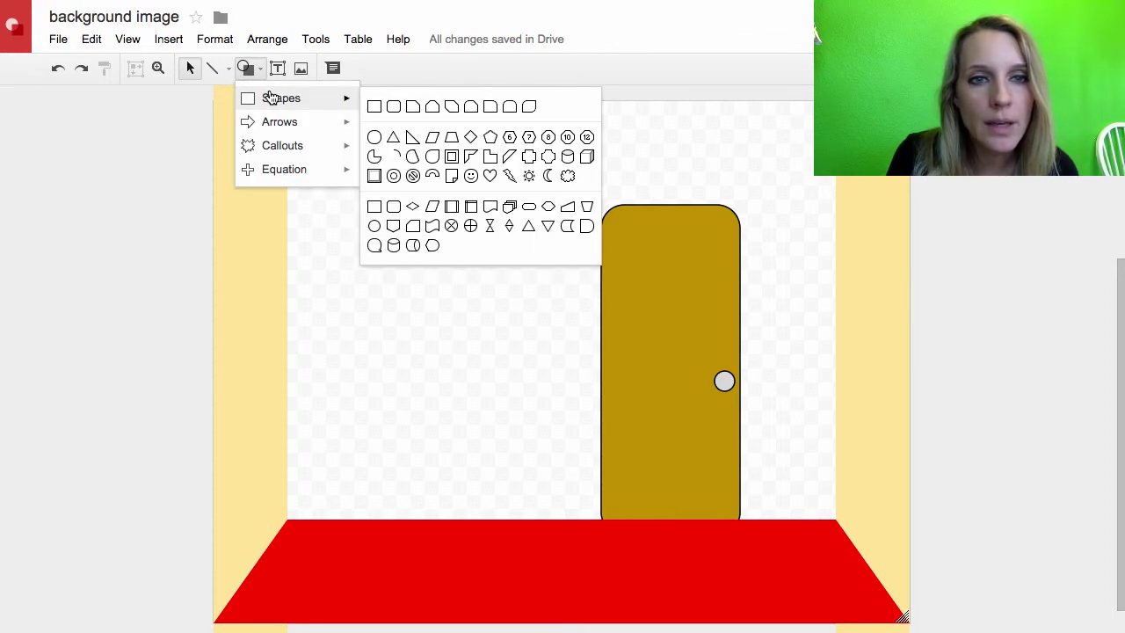
{"action": "left_click", "coordinate": [395, 107]}
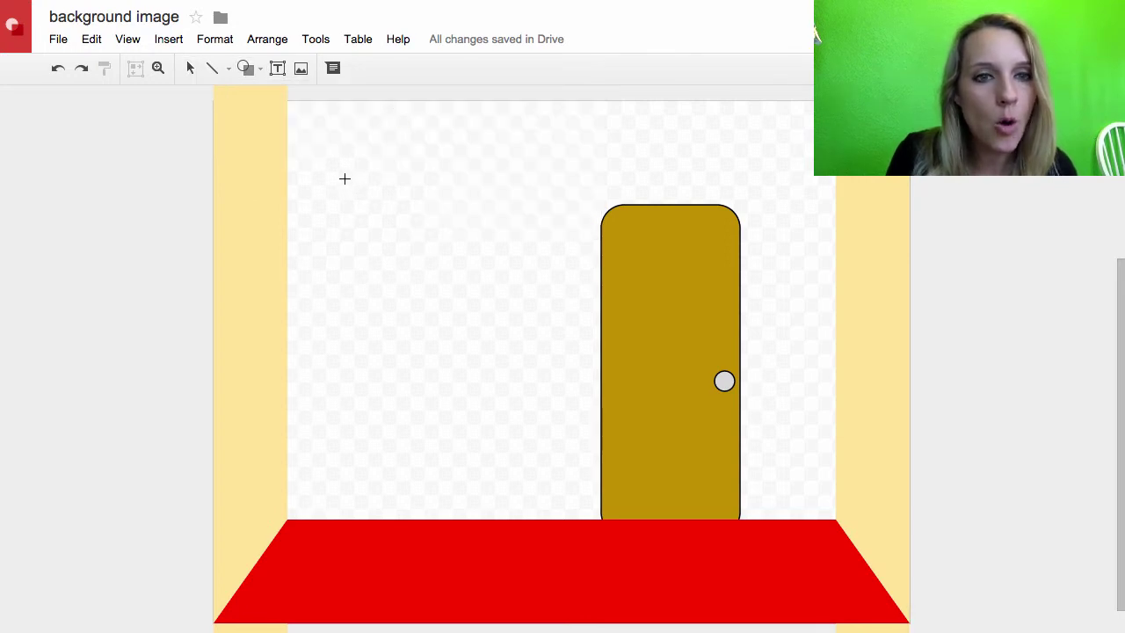
{"action": "left_click_drag", "start_coordinate": [345, 179], "coordinate": [526, 340]}
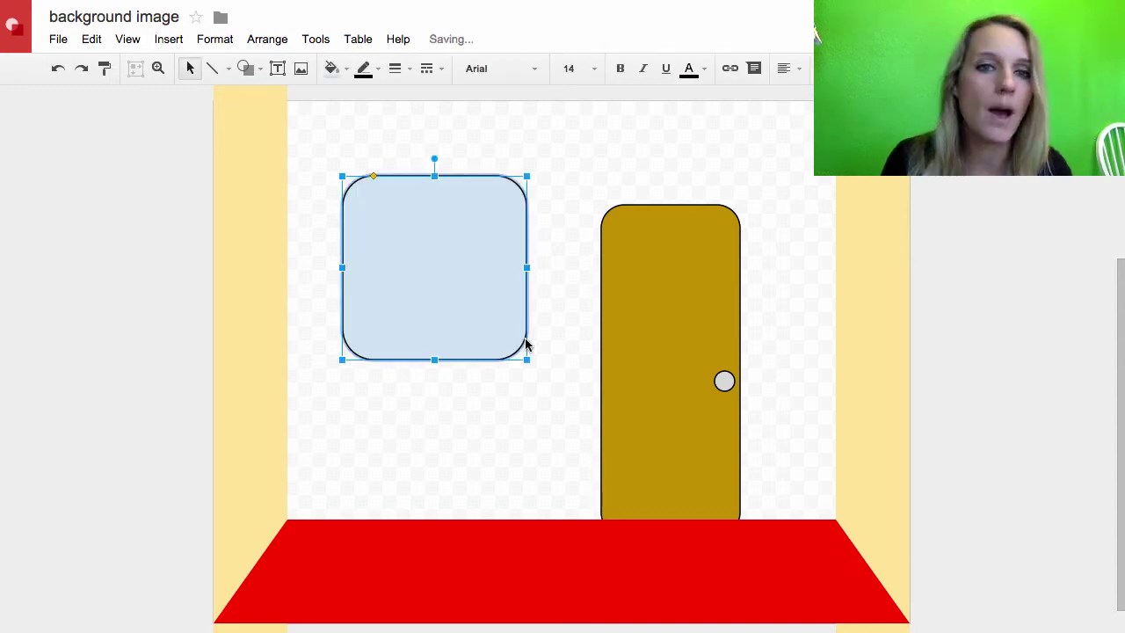
{"action": "left_click", "coordinate": [544, 426]}
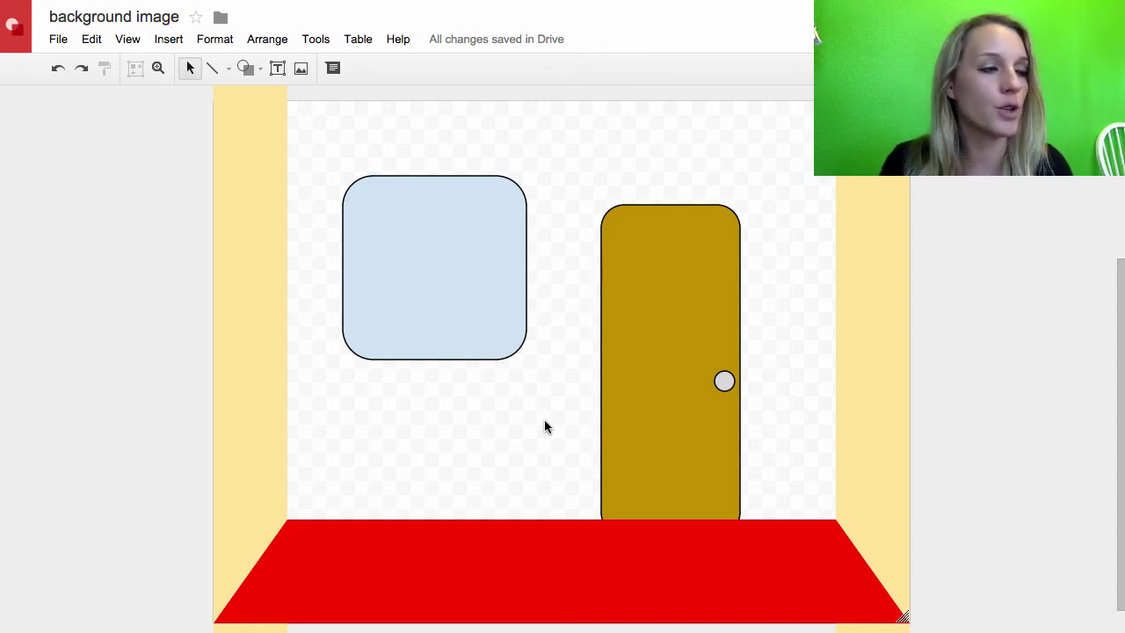
Download the room drawing as a PNG image (.png) from File > Download.
{"action": "left_click", "coordinate": [55, 39]}
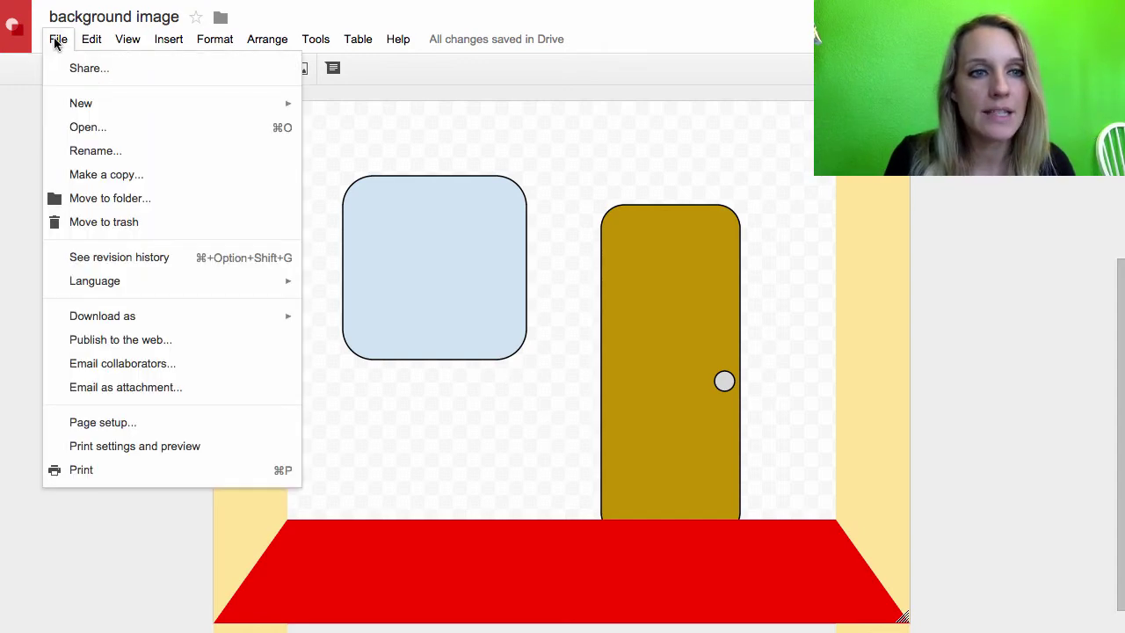
{"action": "mouse_move", "coordinate": [101, 316]}
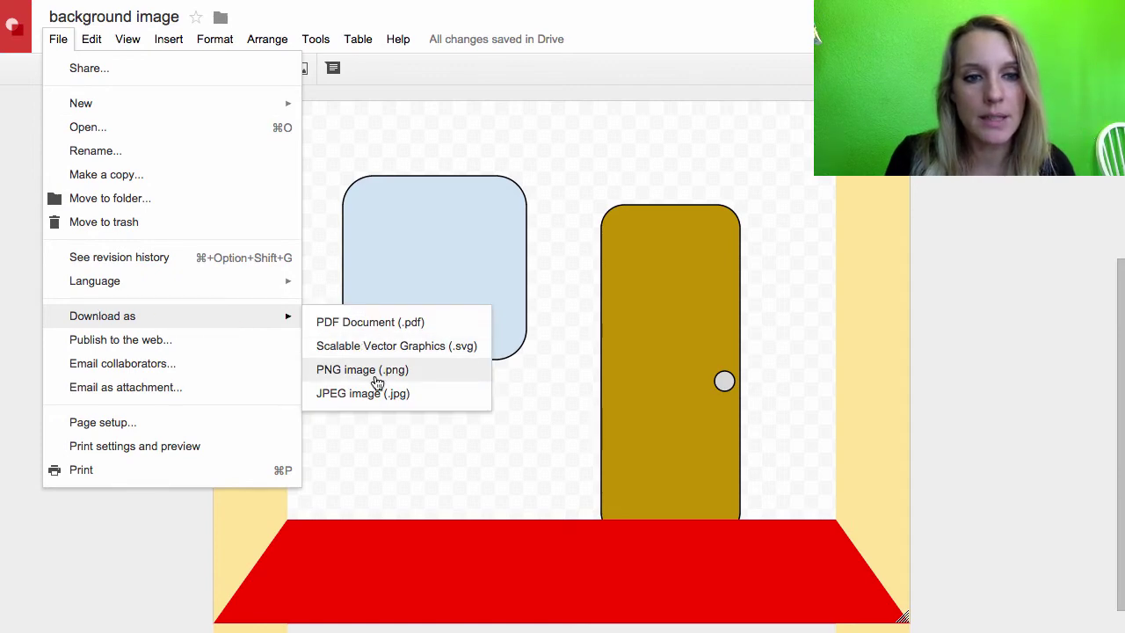
{"action": "left_click", "coordinate": [398, 384]}
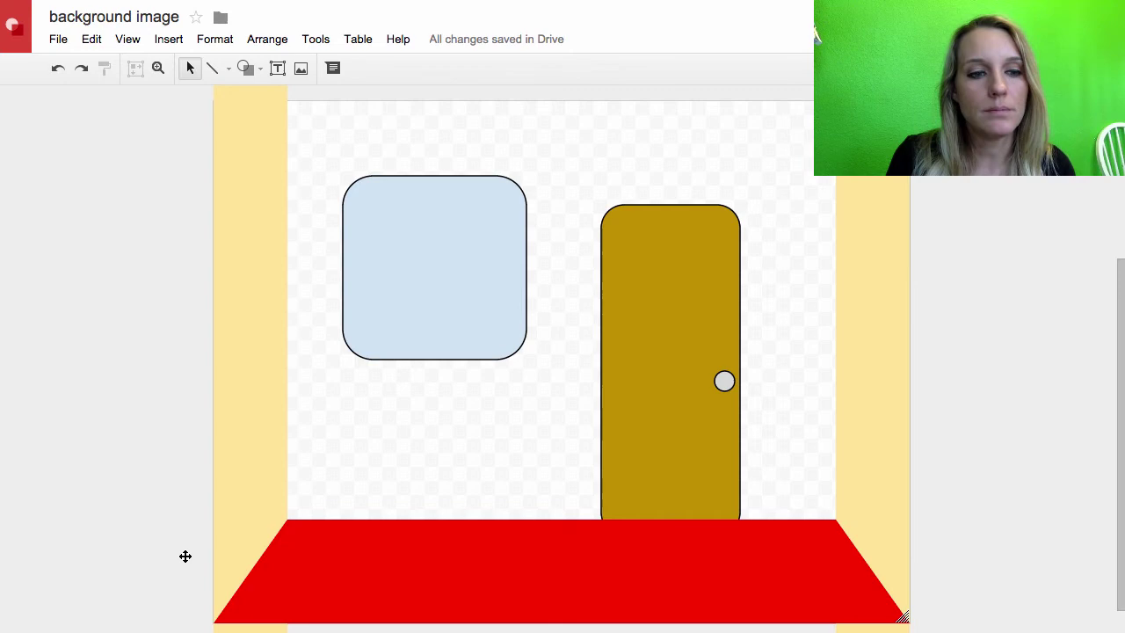
Reveal the downloaded 'background image.png' in Finder and rename it 'roomA.png'.
{"action": "left_click", "coordinate": [176, 631]}
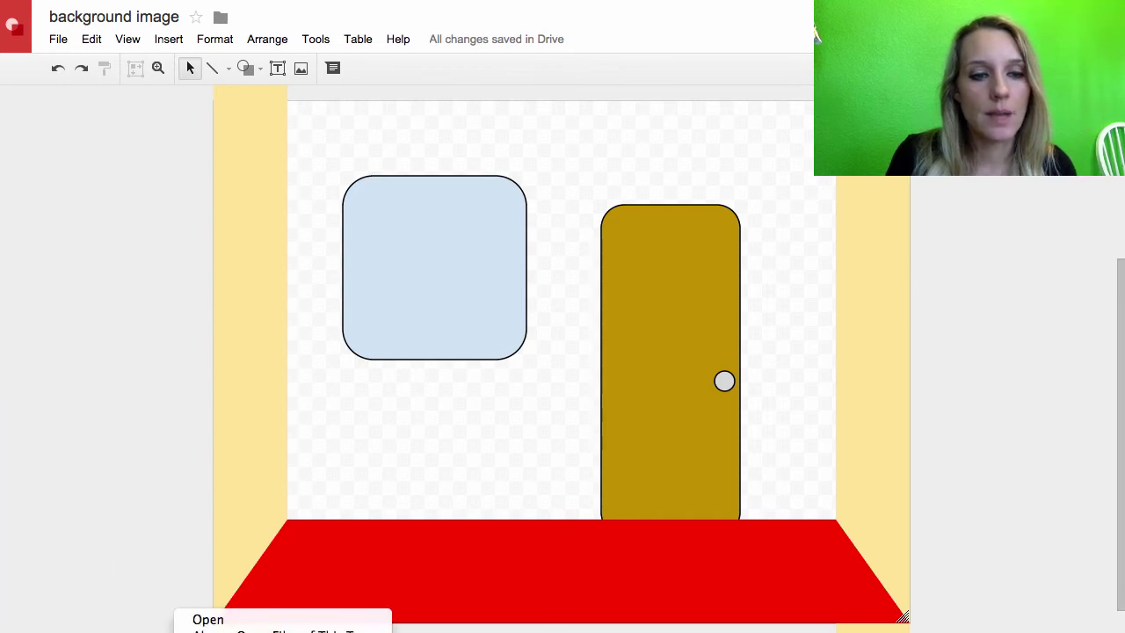
{"action": "left_click", "coordinate": [211, 631]}
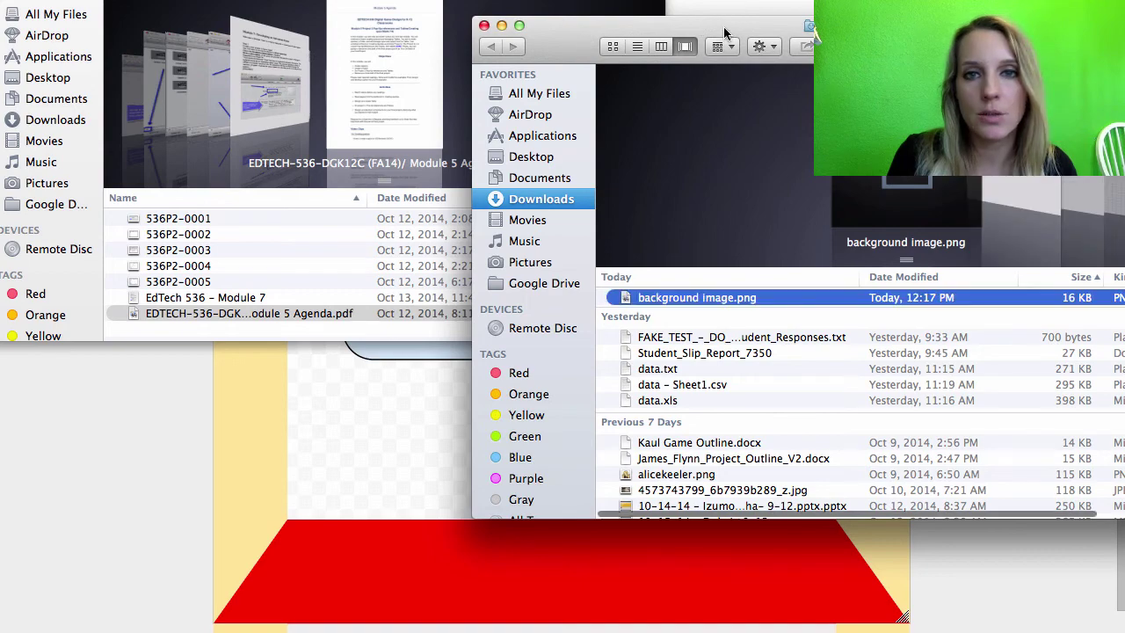
{"action": "left_click_drag", "start_coordinate": [728, 35], "coordinate": [332, 12]}
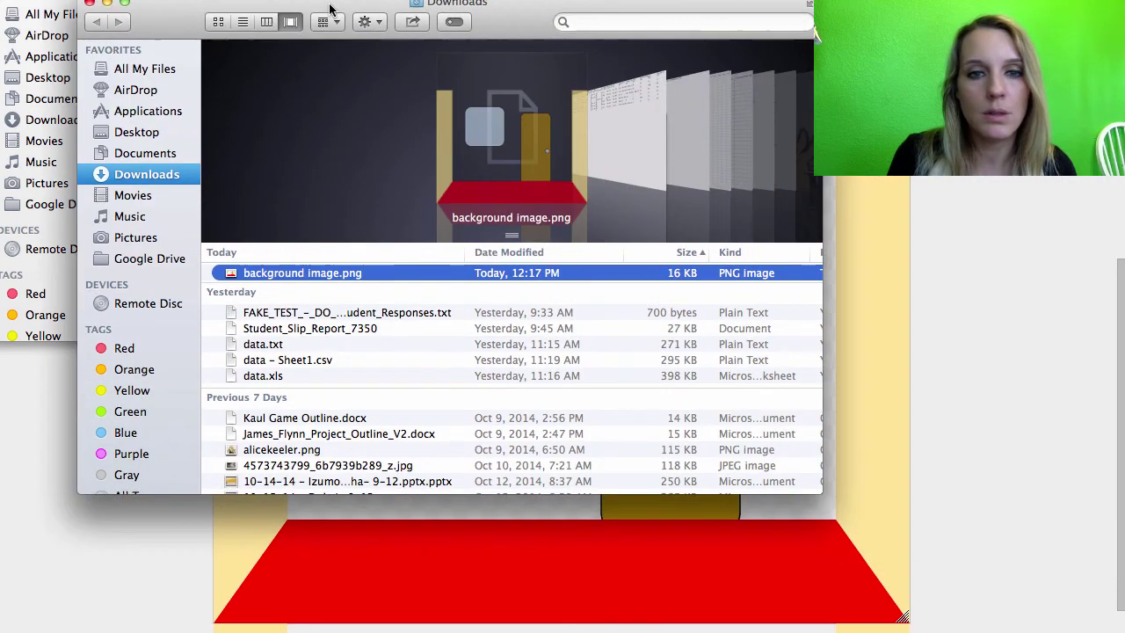
{"action": "left_click", "coordinate": [293, 274]}
{"action": "type", "text": "roomA"}
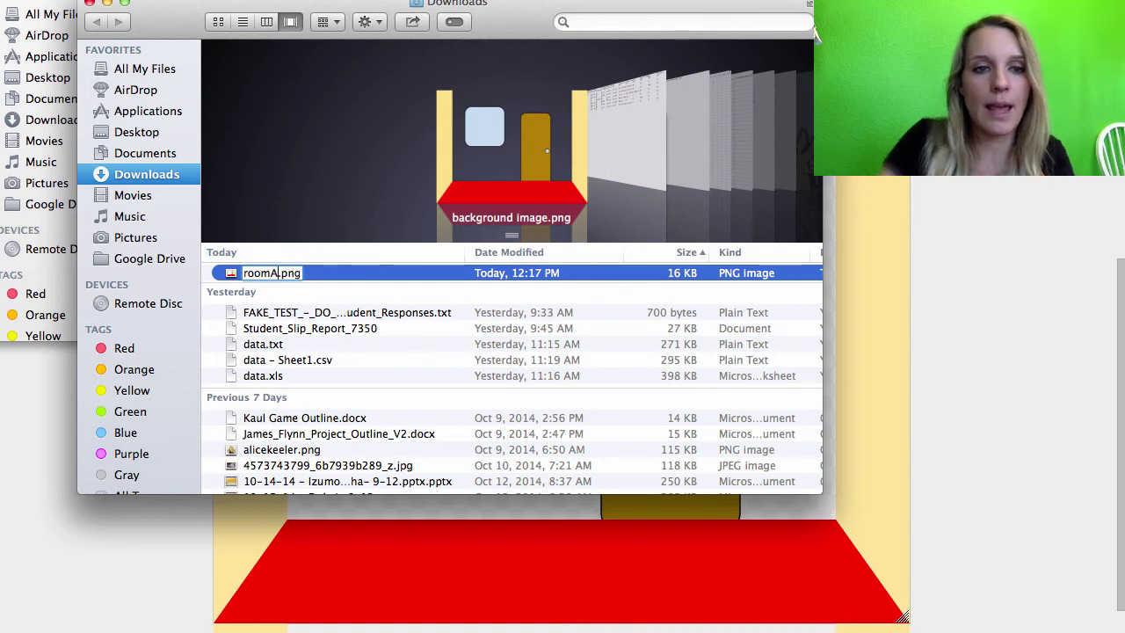
{"action": "key", "text": "Return"}
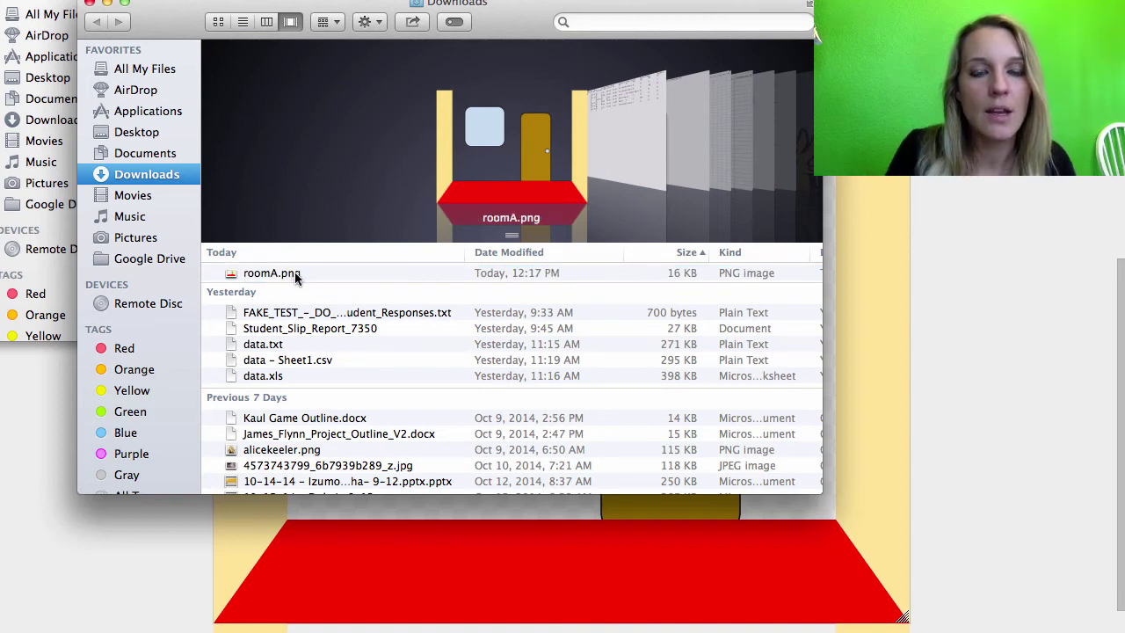